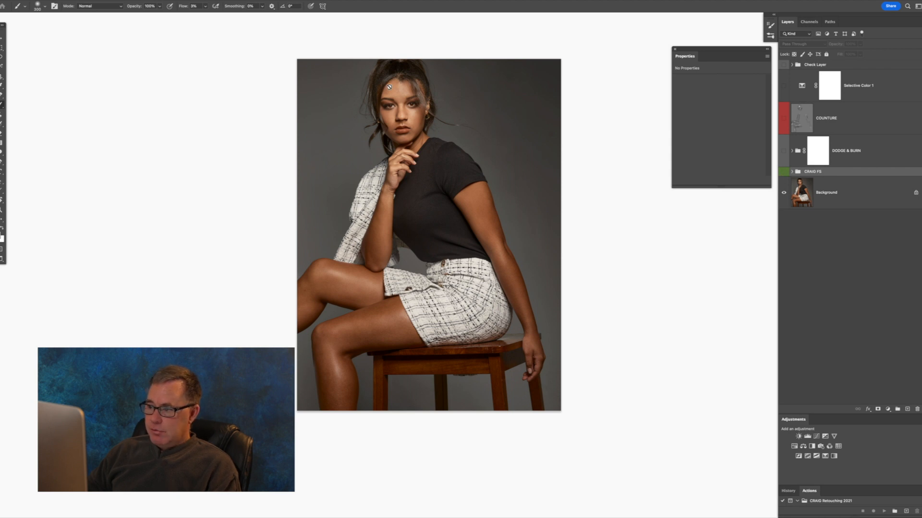
# - Compare the model's face up close with the CRAIG FS group shown and hidden
pyautogui.scroll(3, 389, 87)
pyautogui.moveTo(391, 128); pyautogui.dragTo(447, 174)
pyautogui.moveTo(461, 229); pyautogui.dragTo(415, 186)
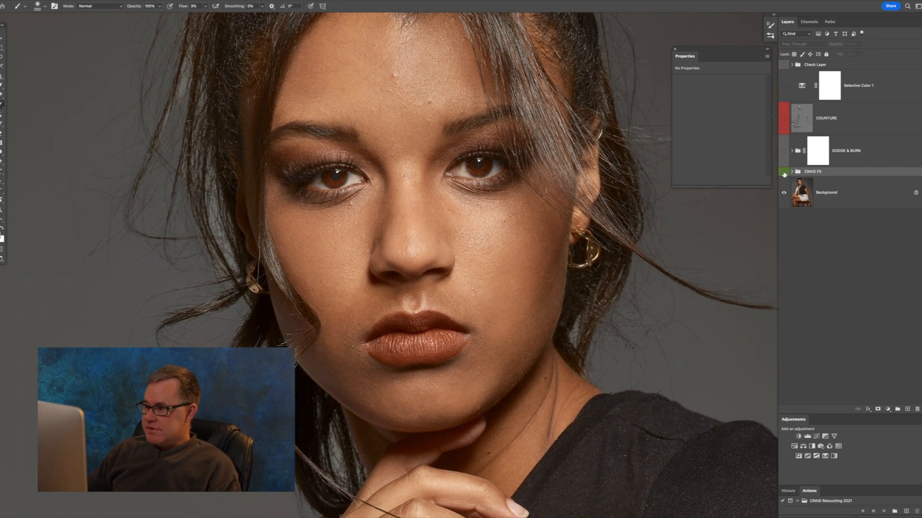
pyautogui.click(784, 171)
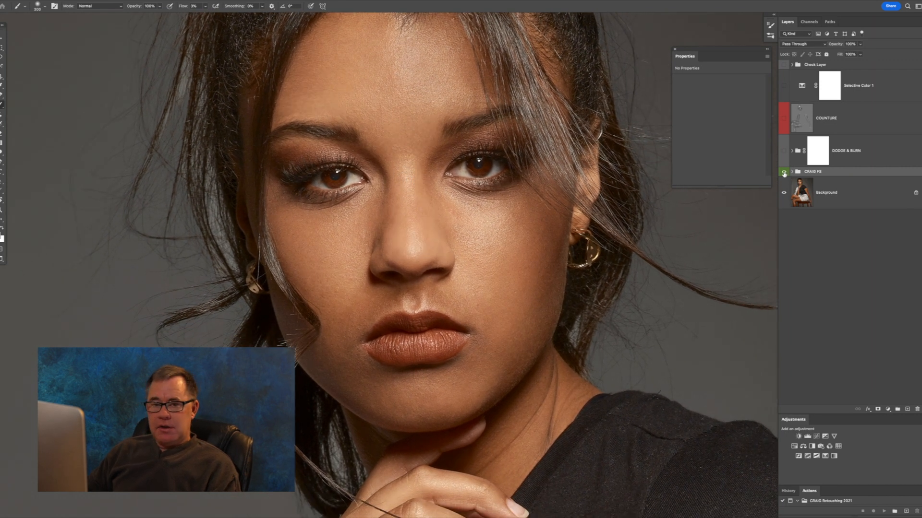
pyautogui.click(784, 172)
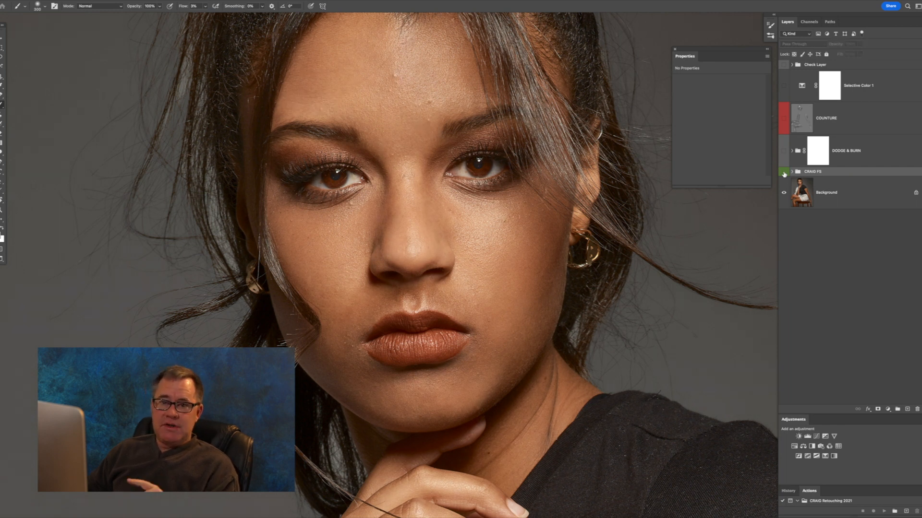
# - Show and expand the CRAIG FS group, and delete its Layer 1
pyautogui.click(783, 172)
pyautogui.click(792, 172)
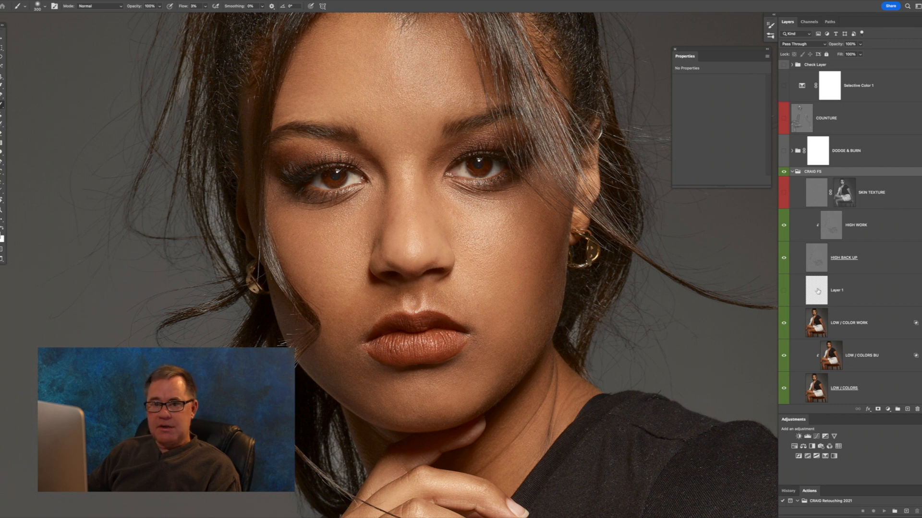
pyautogui.moveTo(820, 292); pyautogui.dragTo(917, 409)
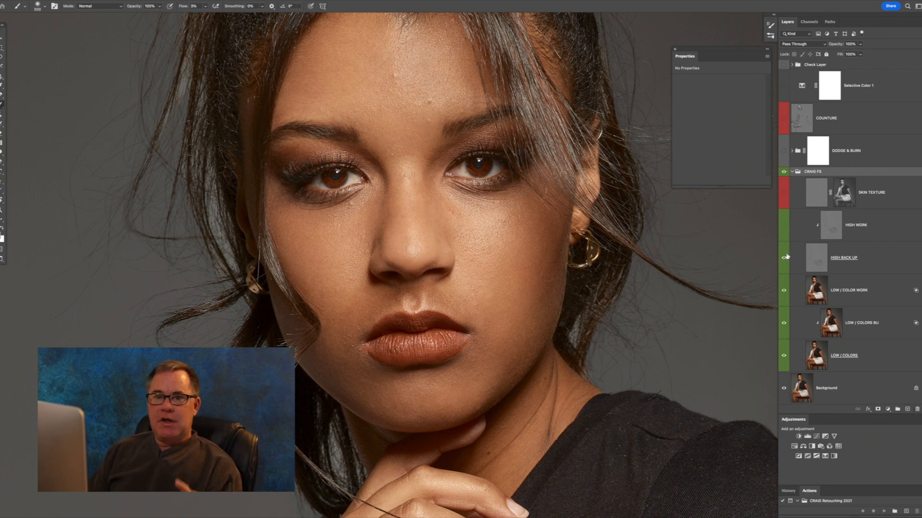
# - Check the skin texture with the HIGH WORK layer turned on and off
pyautogui.click(783, 224)
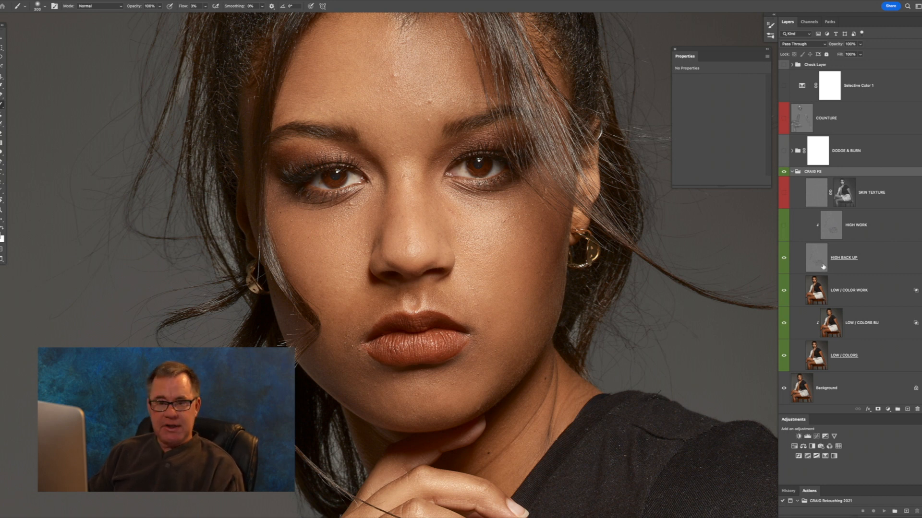
pyautogui.click(783, 231)
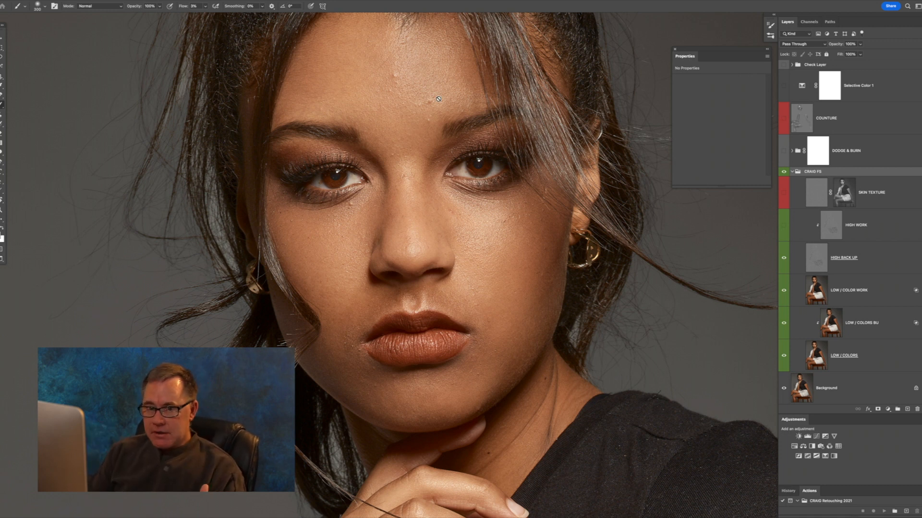
# - Duplicate the HIGH BACK UP layer and reduce the Clone Stamp brush size for working on the copy
pyautogui.click(819, 259)
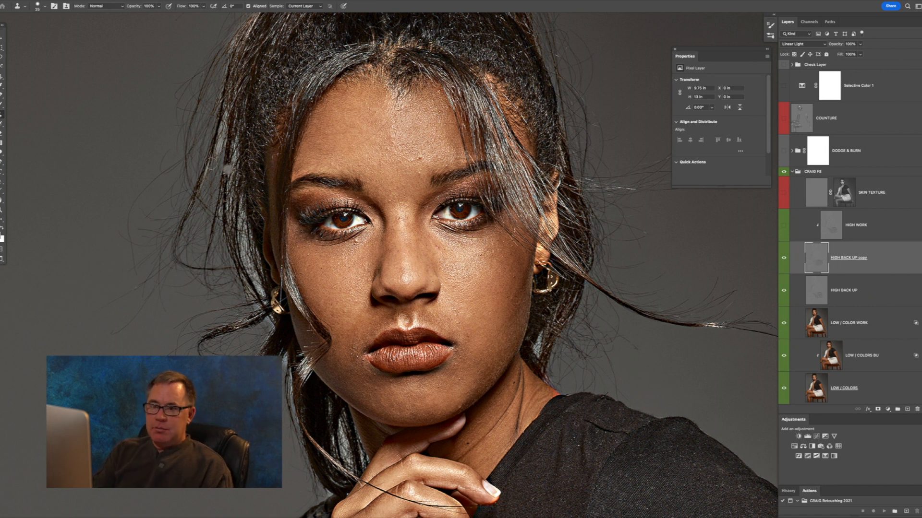
pyautogui.rightClick(150, 24)
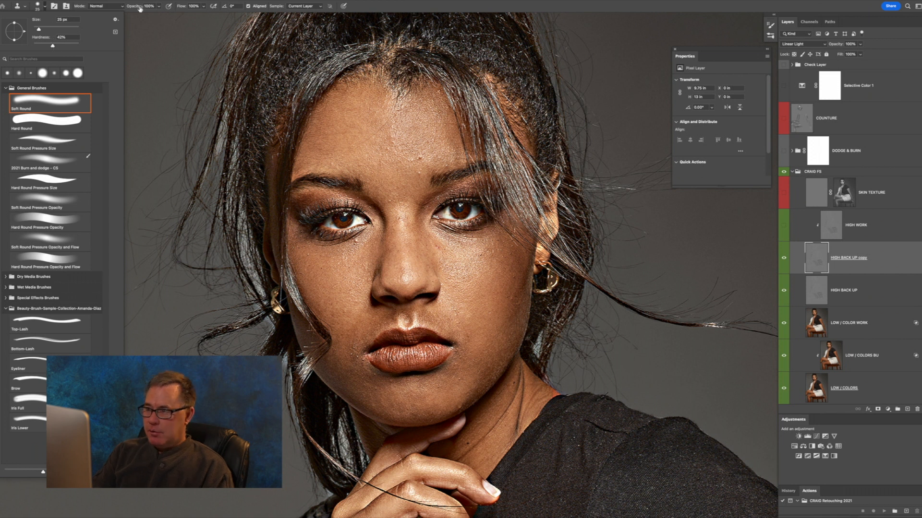
pyautogui.click(425, 6)
pyautogui.press('[')
pyautogui.press('[')
pyautogui.press('[')
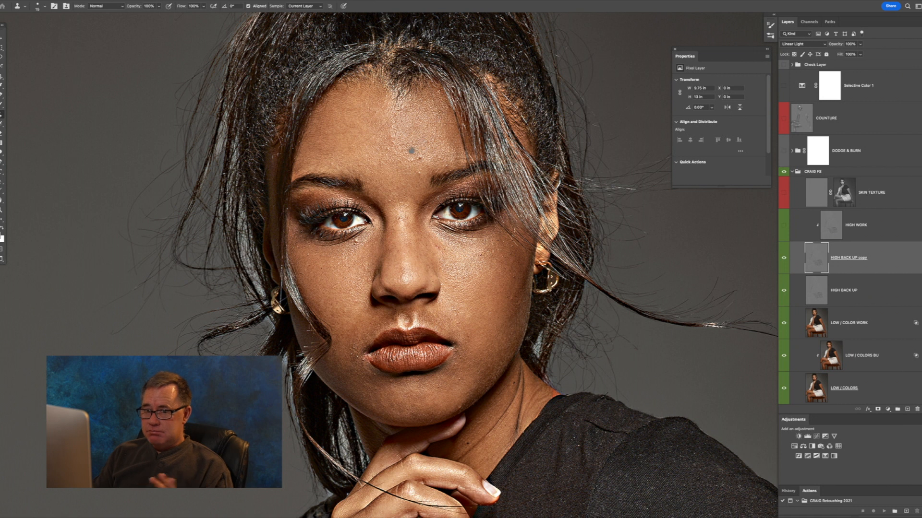
# - Clone clean skin texture over the forehead blemishes above the eyebrow on the HIGH BACK UP copy layer, using a smaller brush
pyautogui.scroll(3, 409, 145)
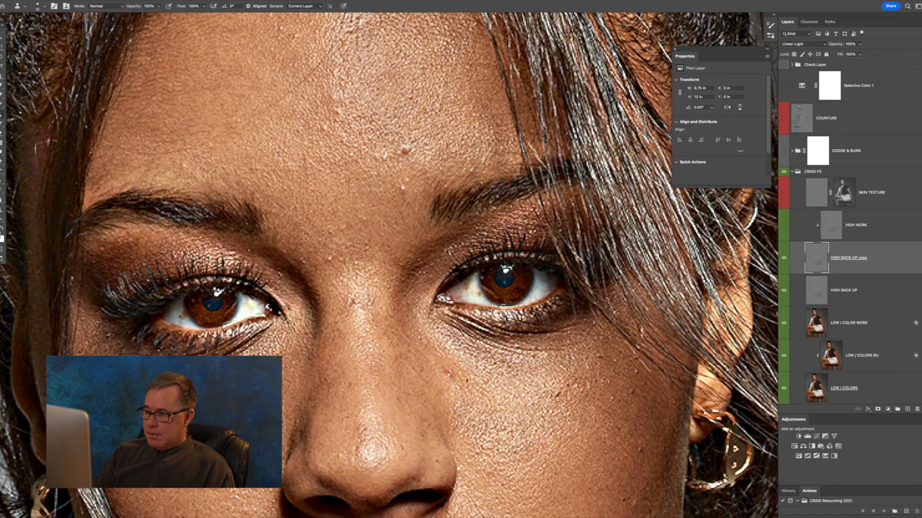
pyautogui.keyDown('alt'); pyautogui.click(412, 163); pyautogui.keyUp('alt')
pyautogui.press('[')
pyautogui.press('[')
pyautogui.press('[')
pyautogui.moveTo(405, 150); pyautogui.dragTo(401, 152)
pyautogui.click(403, 187)
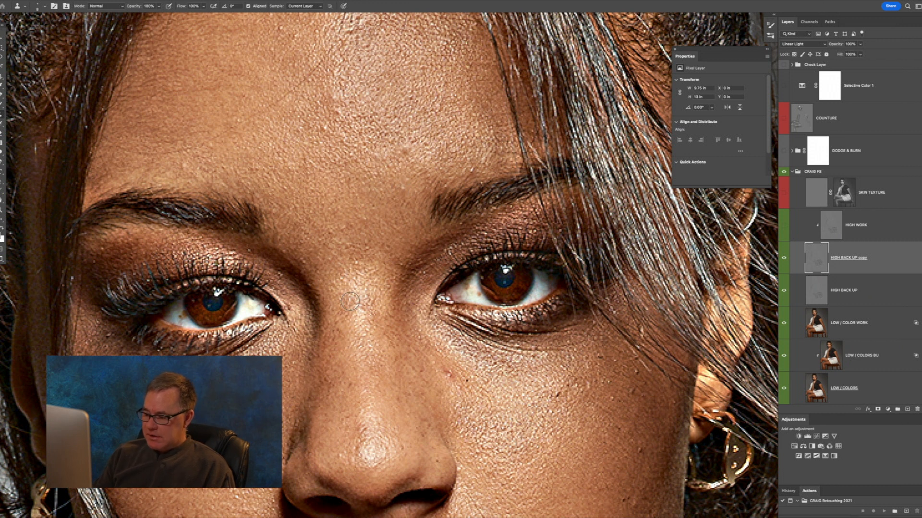
# - Delete the HIGH BACK UP copy layer and clip HIGH WORK to the HIGH BACK UP layer
pyautogui.press('super+minus')
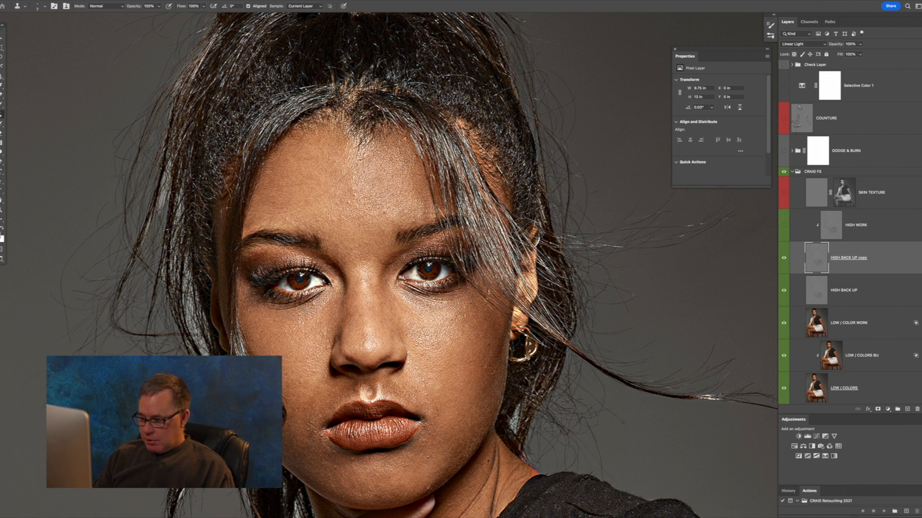
pyautogui.moveTo(848, 258); pyautogui.dragTo(917, 409)
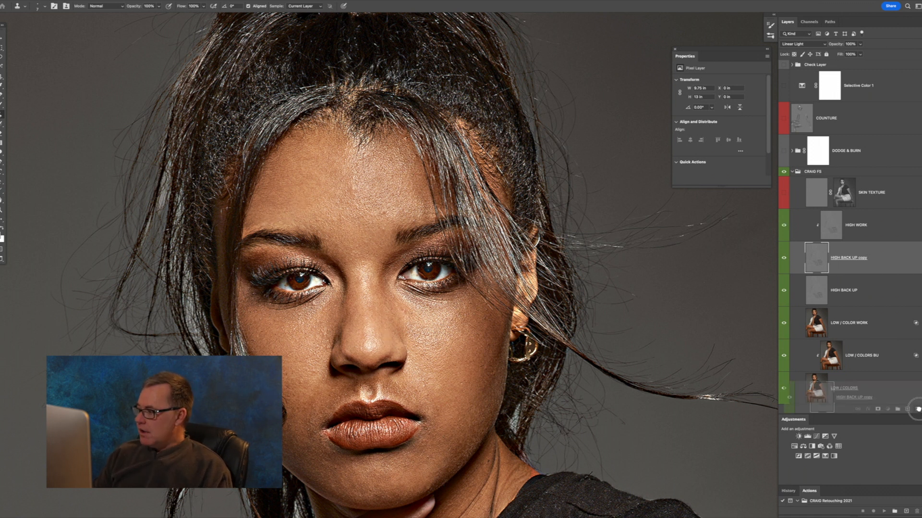
pyautogui.click(818, 239)
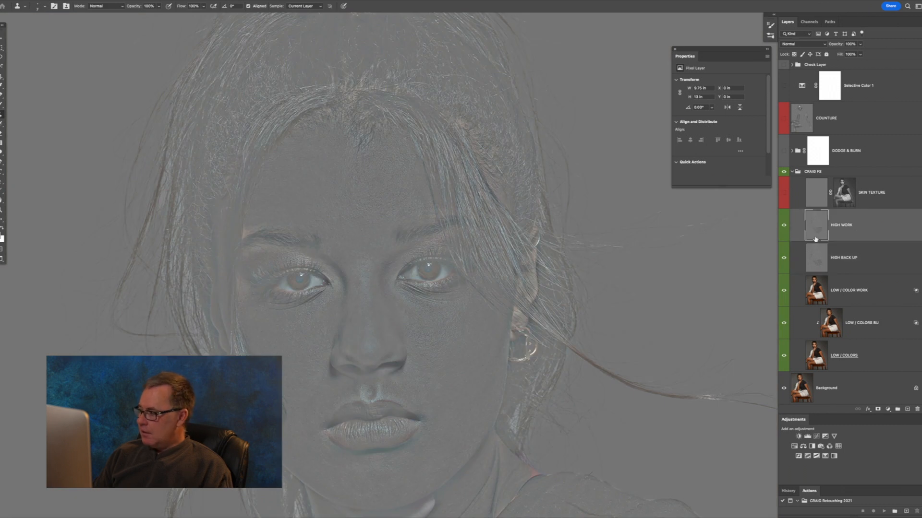
pyautogui.keyDown('alt'); pyautogui.click(833, 240); pyautogui.keyUp('alt')
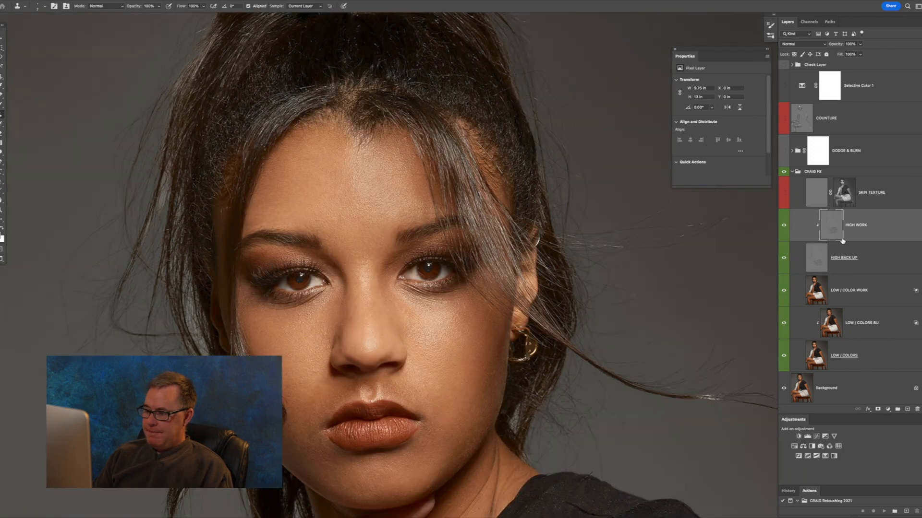
# - Compare the retouched and unretouched skin by hiding and showing HIGH WORK, including a close view of the cheeks and nose
pyautogui.click(784, 225)
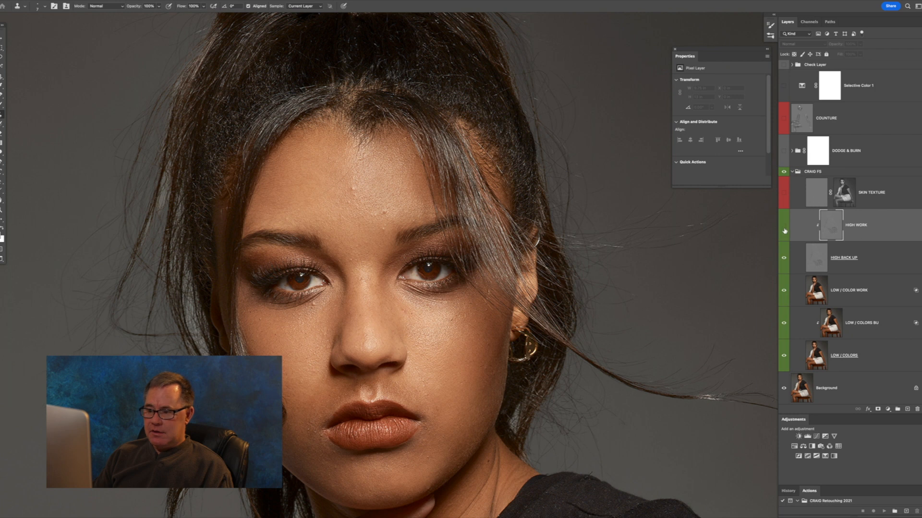
pyautogui.click(784, 232)
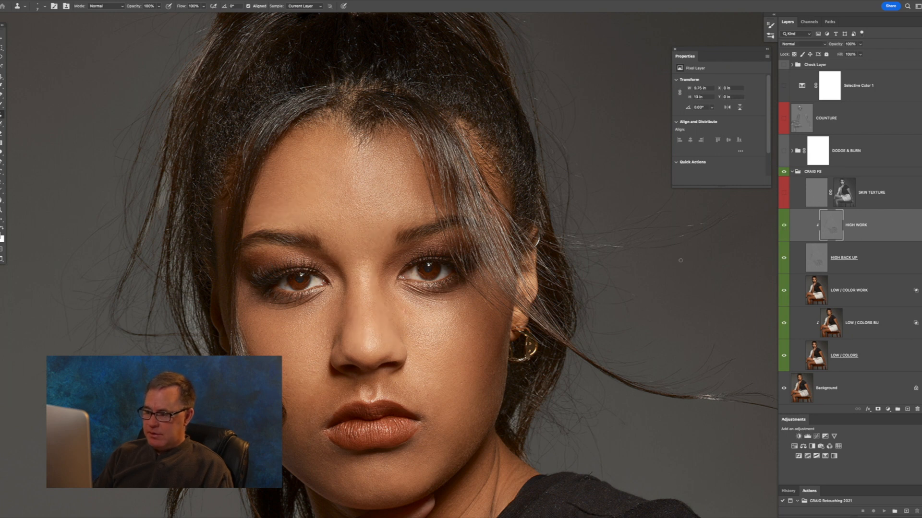
pyautogui.keyDown('super'); pyautogui.click(370, 277); pyautogui.keyUp('super')
pyautogui.moveTo(369, 292); pyautogui.dragTo(397, 158)
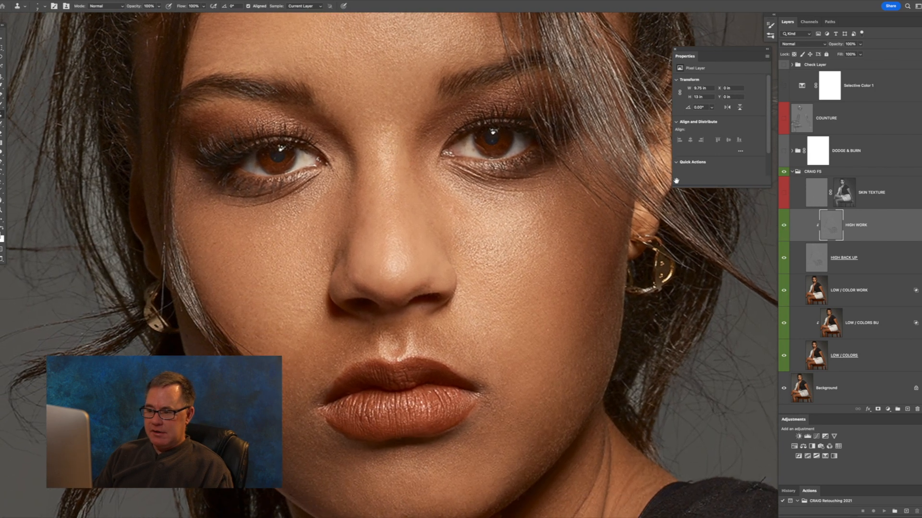
pyautogui.click(786, 227)
pyautogui.click(785, 230)
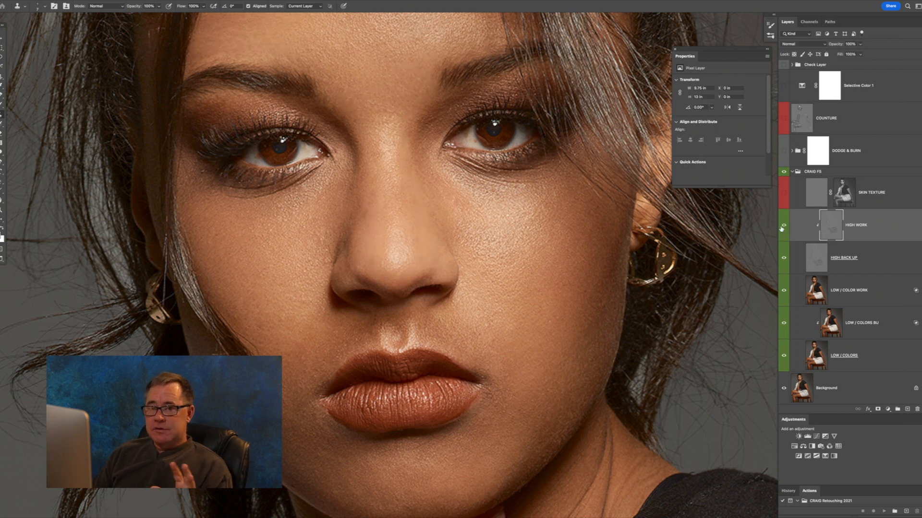
pyautogui.click(783, 229)
pyautogui.click(784, 231)
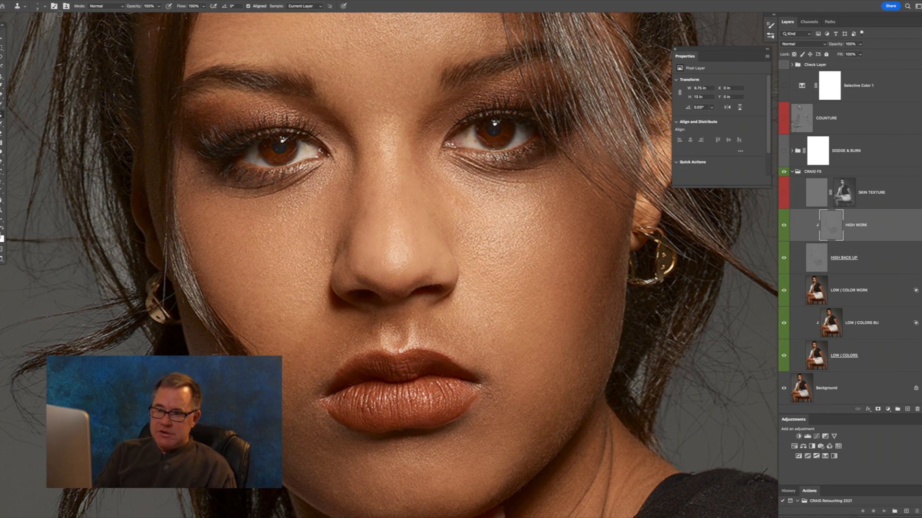
# - Set the Clone Stamp to Lighten mode with 13% flow and enlarge its brush
pyautogui.click(105, 7)
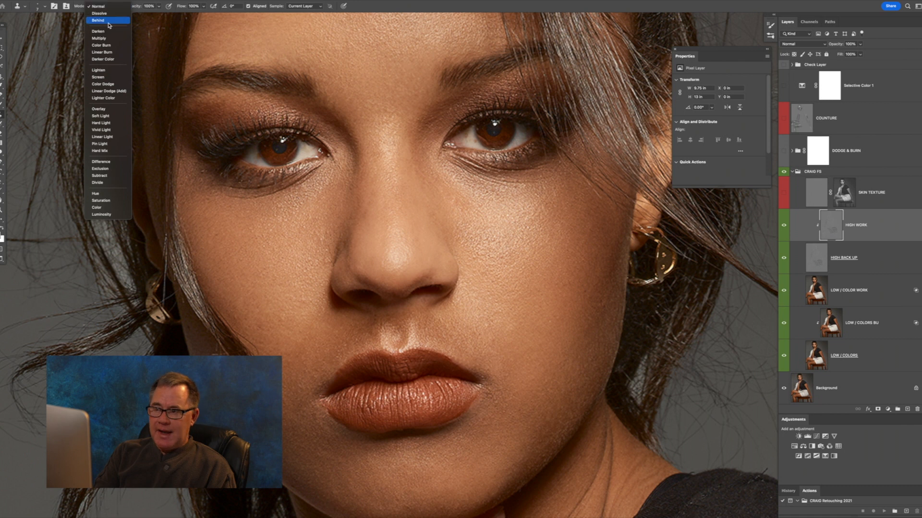
pyautogui.click(109, 71)
pyautogui.click(204, 6)
pyautogui.moveTo(206, 15); pyautogui.dragTo(175, 19)
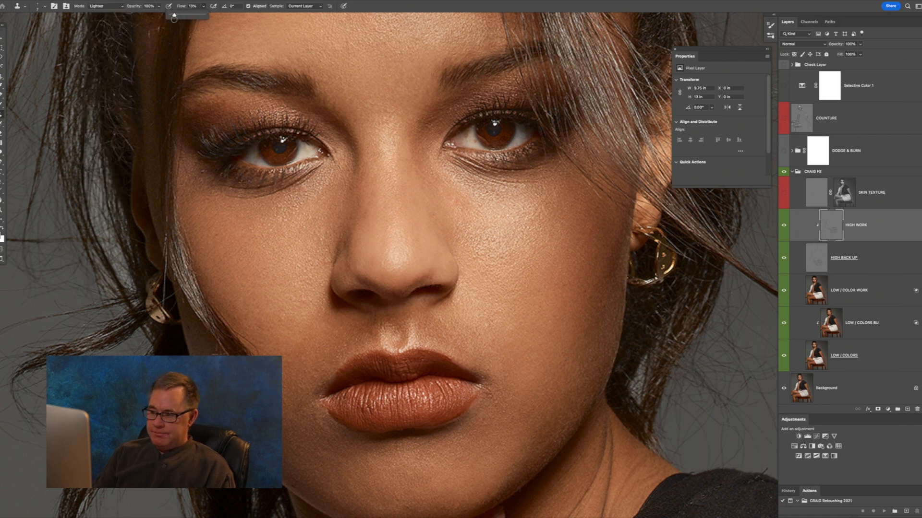
pyautogui.press(']')
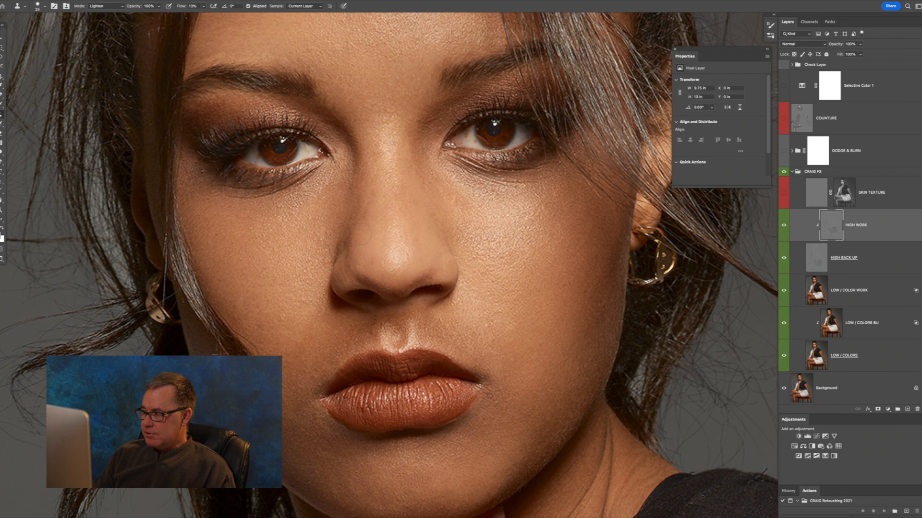
# - Hide and show HIGH WORK to compare the facial texture once more
pyautogui.click(784, 226)
pyautogui.click(784, 227)
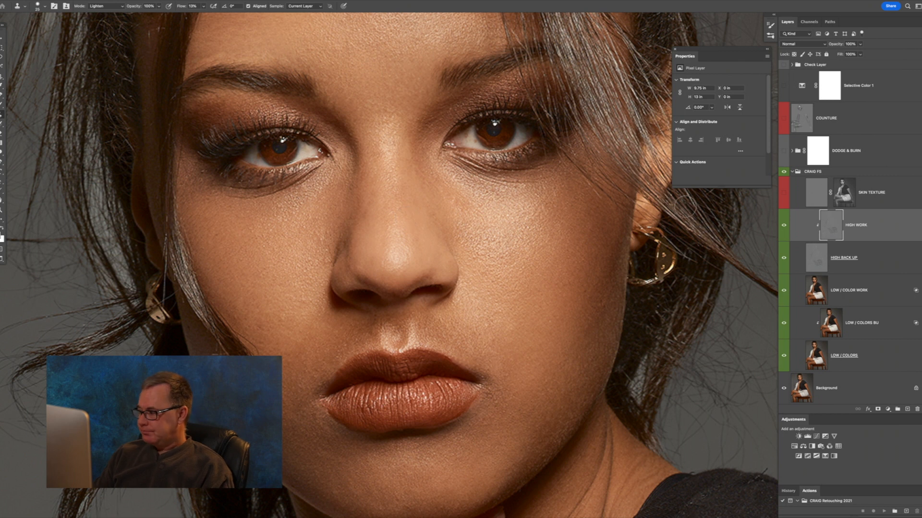
# - Examine the blurred colour layers with HIGH BACK UP temporarily hidden, and make LOW / COLOR WORK the active layer
pyautogui.click(831, 319)
pyautogui.click(784, 252)
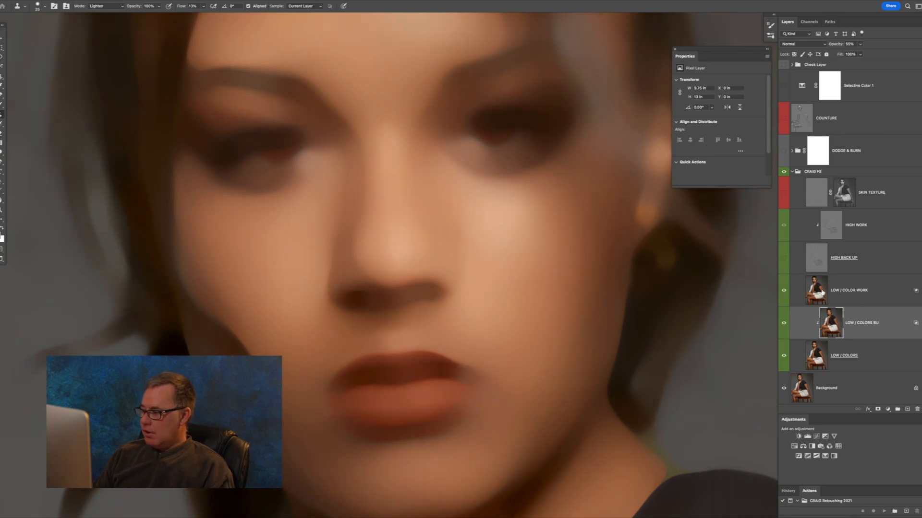
pyautogui.click(806, 290)
pyautogui.click(783, 258)
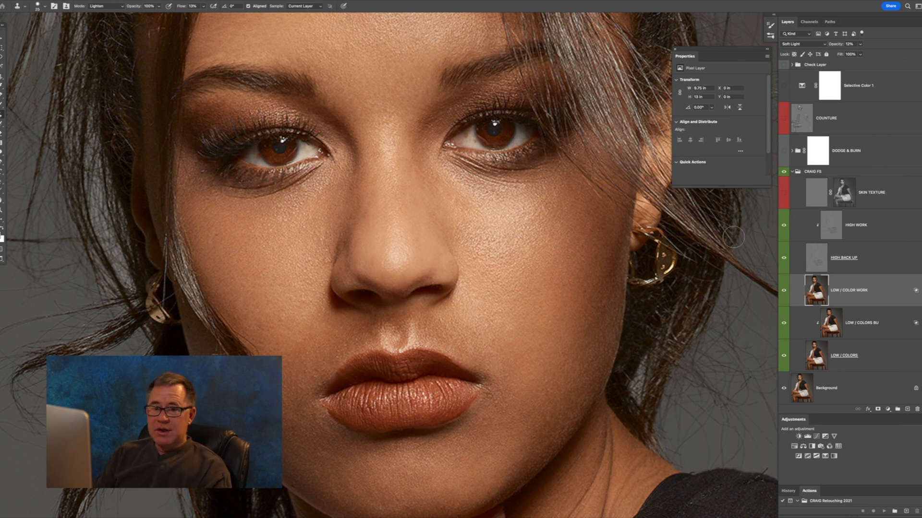
# - Lasso the forehead down to between the eyebrows on LOW / COLOR WORK with a 25 px feather
pyautogui.press('l')
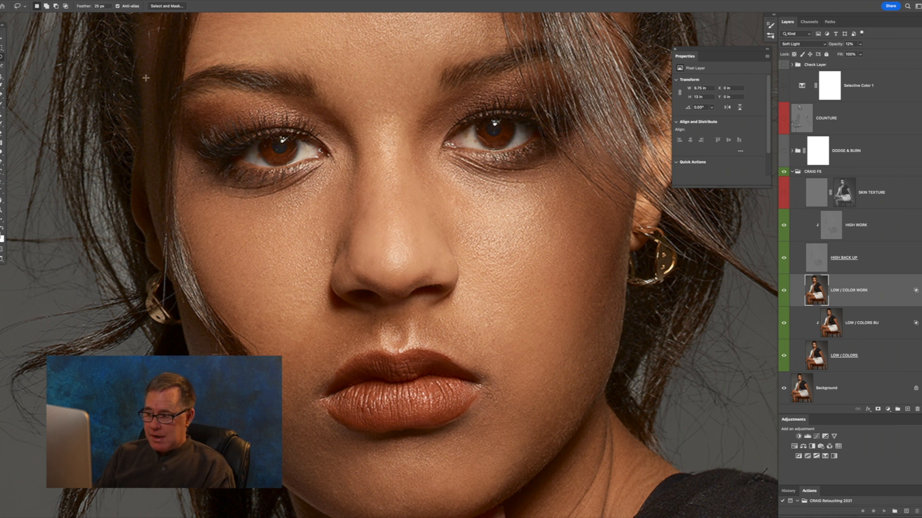
pyautogui.moveTo(380, 130); pyautogui.dragTo(356, 267)
pyautogui.moveTo(332, 111)
pyautogui.mouseDown()
pyautogui.moveTo(295, 123)
pyautogui.moveTo(262, 163)
pyautogui.moveTo(242, 226)
pyautogui.moveTo(308, 223)
pyautogui.moveTo(336, 251)
pyautogui.moveTo(376, 258)
pyautogui.moveTo(384, 227)
pyautogui.moveTo(412, 221)
pyautogui.moveTo(421, 200)
pyautogui.moveTo(398, 130)
pyautogui.moveTo(336, 112)
pyautogui.mouseUp()
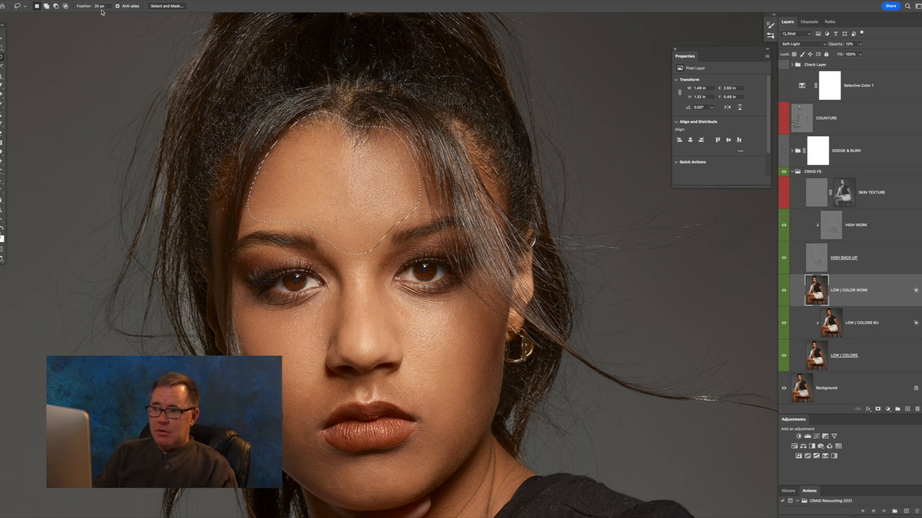
# - Try a Gaussian Blur with a 45-pixel radius on the forehead selection, cancel it and deselect the area
pyautogui.click(162, 0)
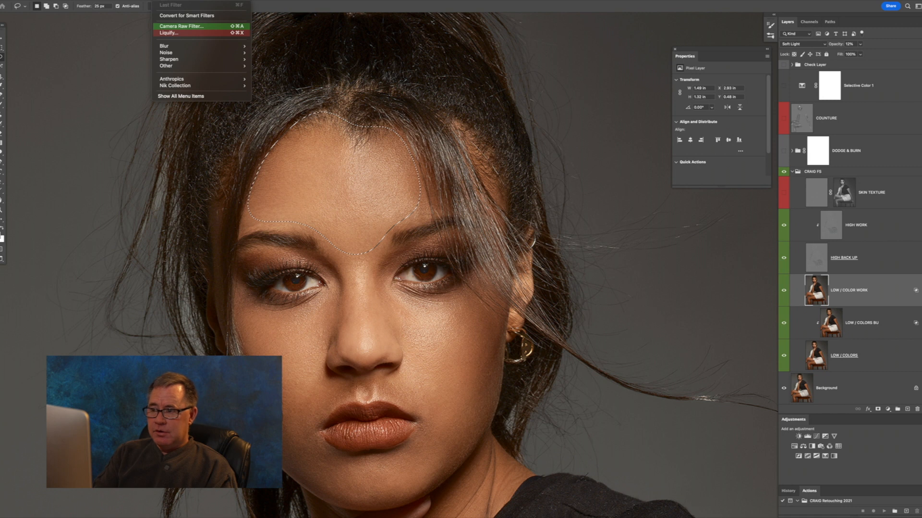
pyautogui.moveTo(168, 47)
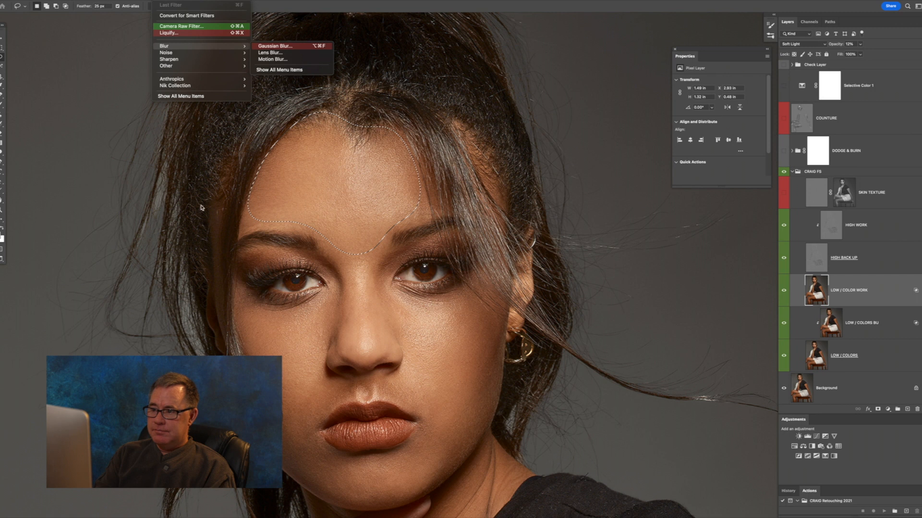
pyautogui.click(275, 46)
pyautogui.write('45')
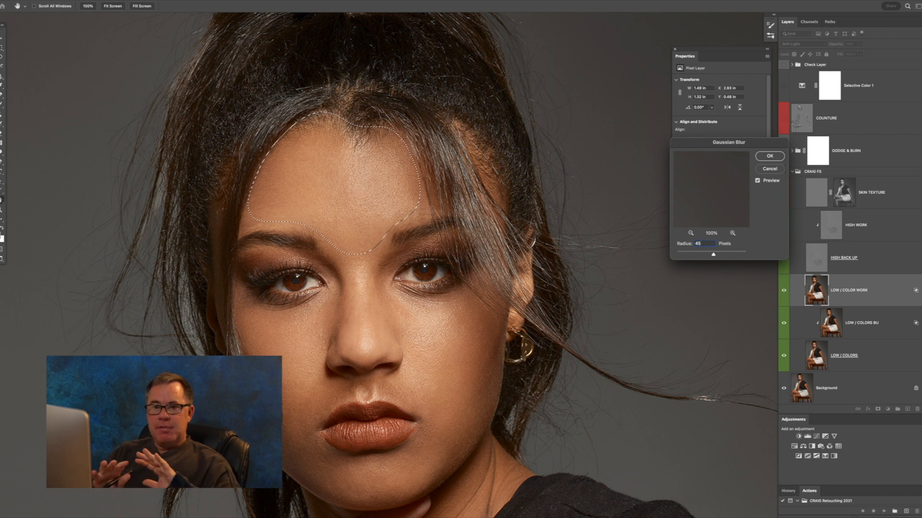
pyautogui.press('Escape')
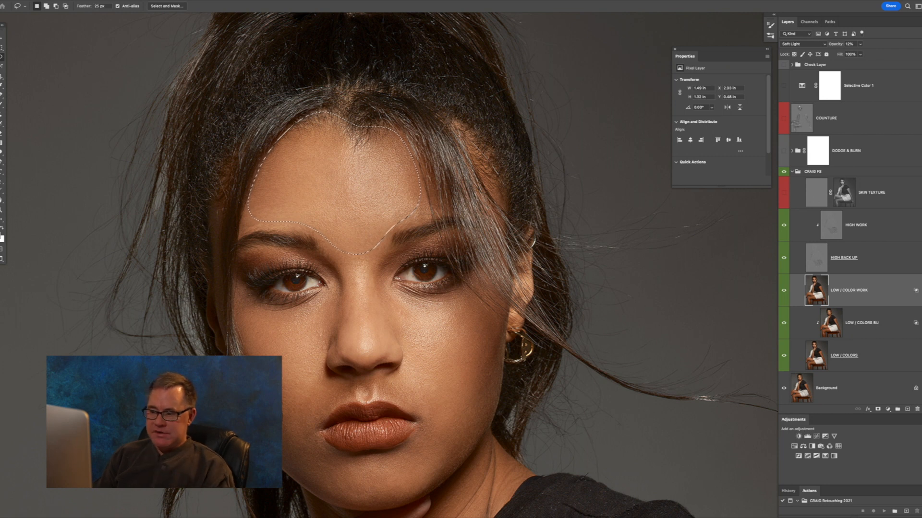
pyautogui.hotkey('ctrl', 'd')
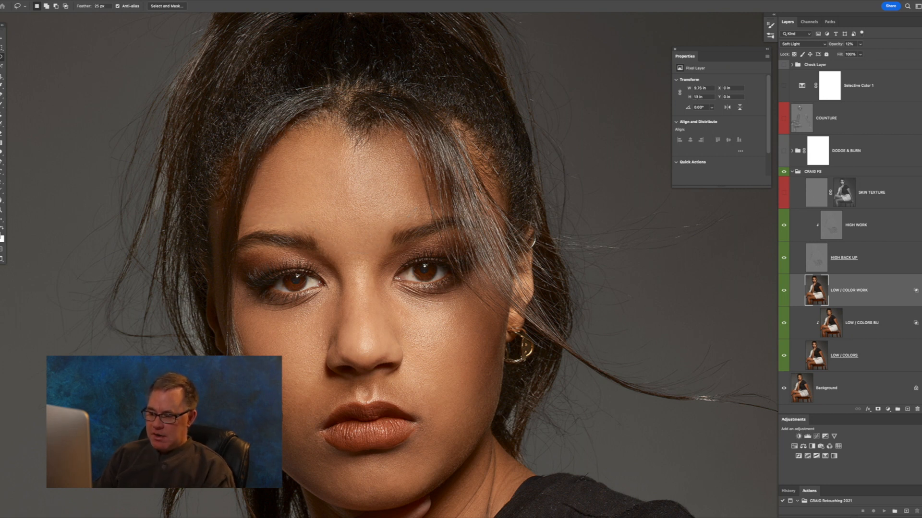
# - Lasso the shadow beside the nose and around the nostril on LOW / COLOR WORK with a 25 px feather
pyautogui.moveTo(344, 387)
pyautogui.mouseDown()
pyautogui.moveTo(367, 377)
pyautogui.moveTo(372, 211)
pyautogui.mouseUp()
pyautogui.press('Return')
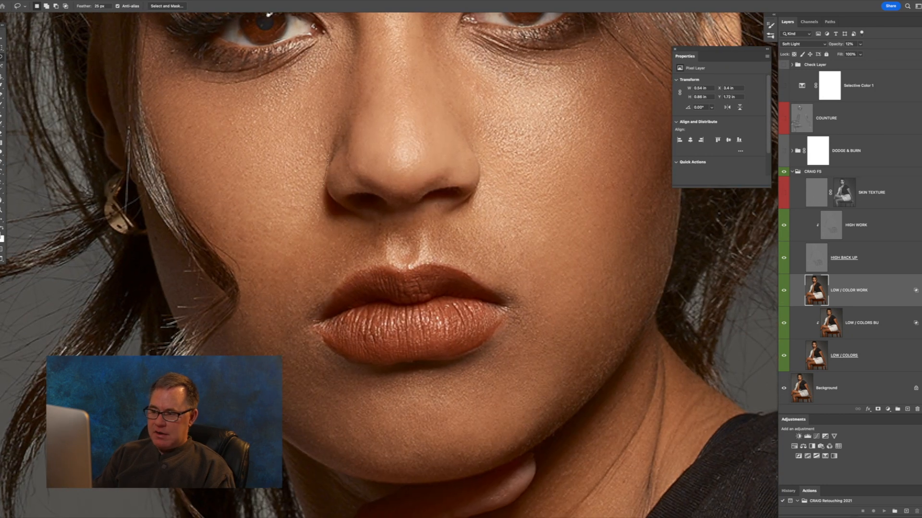
pyautogui.moveTo(318, 225); pyautogui.dragTo(319, 221)
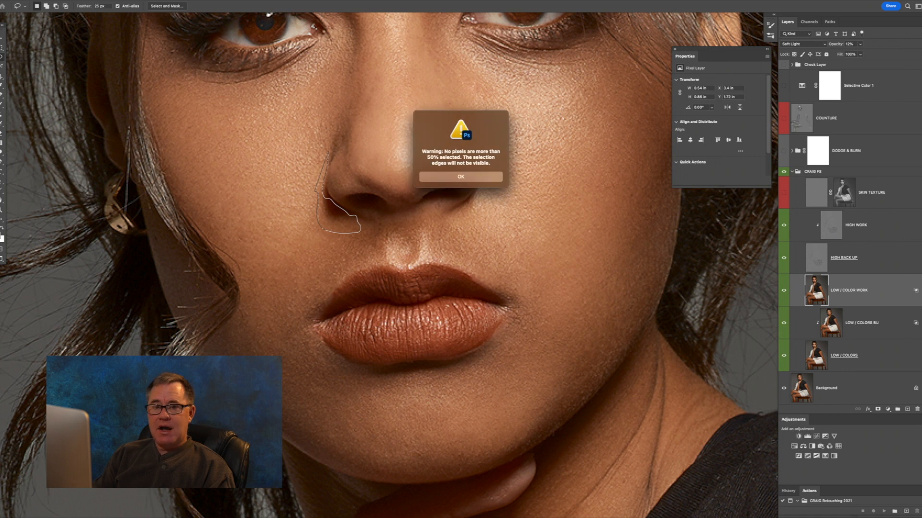
pyautogui.press('Return')
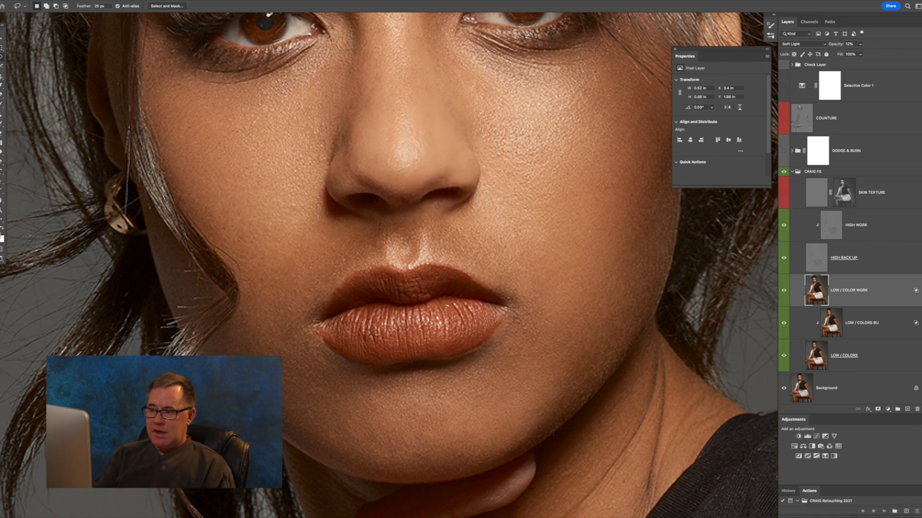
# - Try a lasso selection of the photo's left cheek, from under the eye down to the mouth corner, and deselect it
pyautogui.press('super+minus')
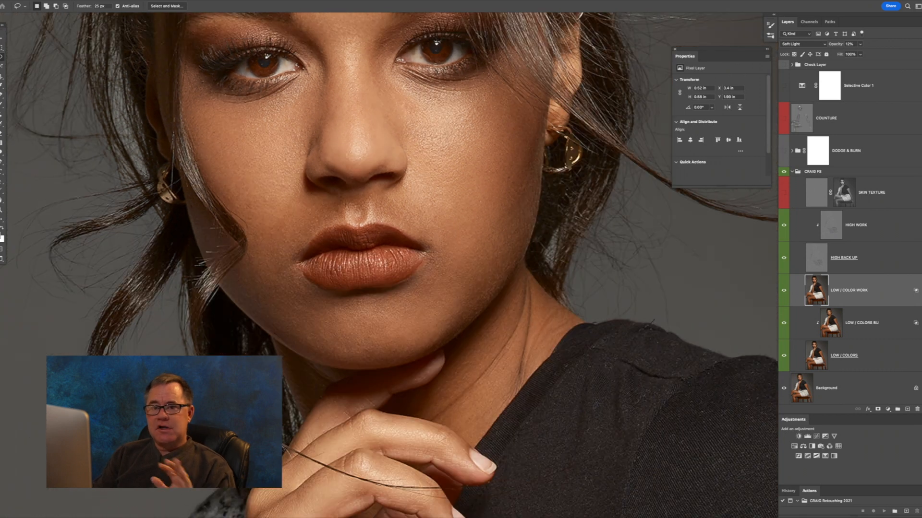
pyautogui.moveTo(384, 192); pyautogui.dragTo(401, 294)
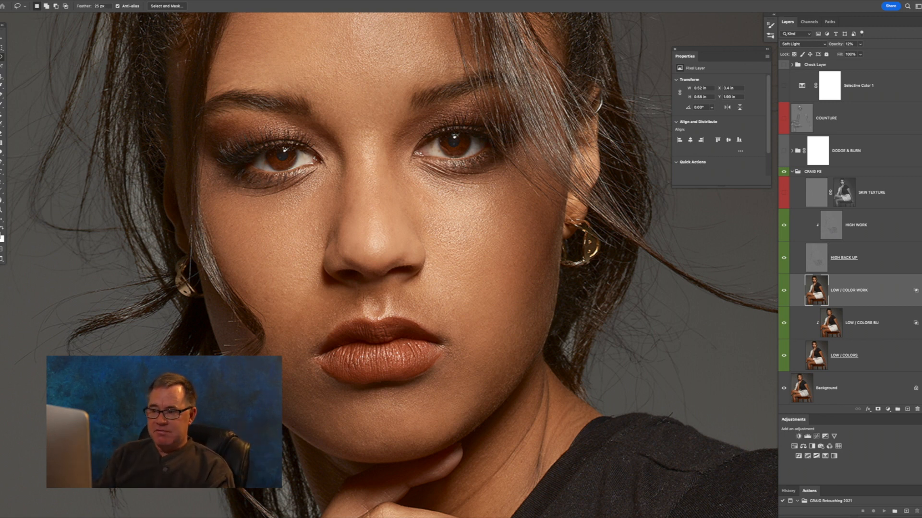
pyautogui.moveTo(317, 176); pyautogui.dragTo(210, 196)
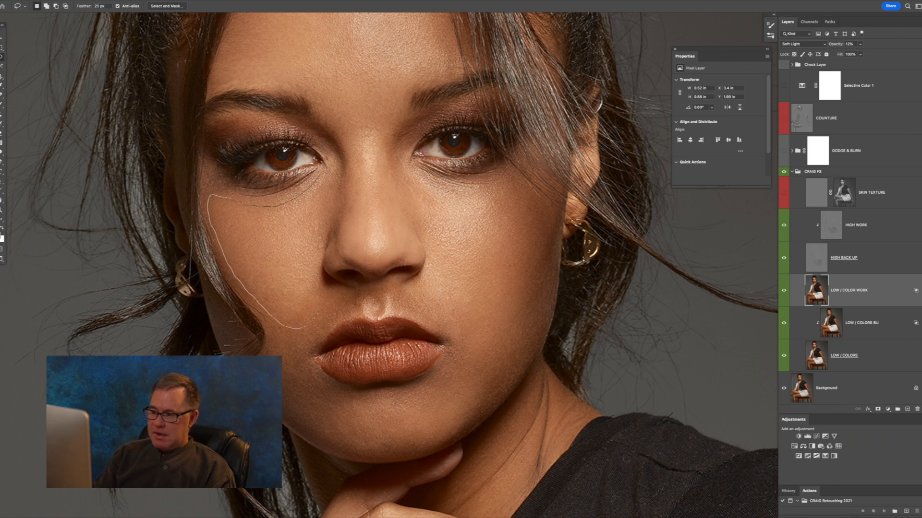
pyautogui.moveTo(331, 192); pyautogui.dragTo(329, 174)
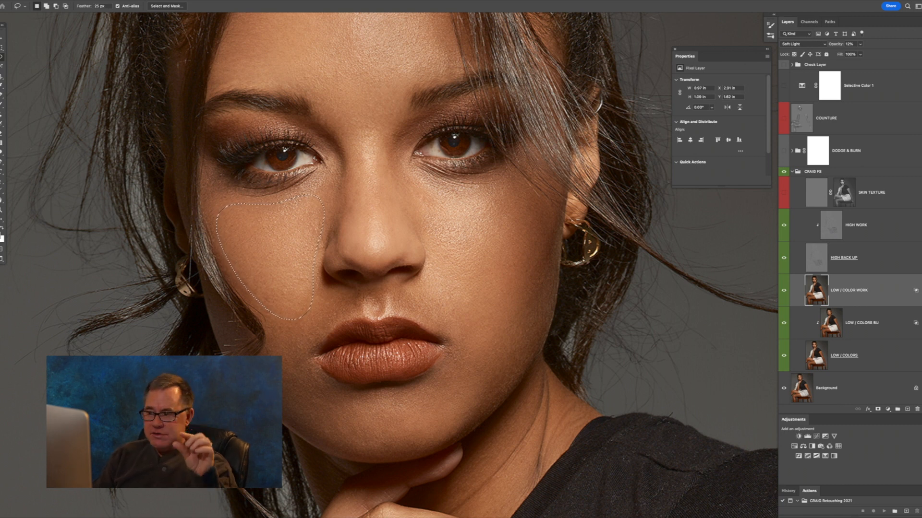
pyautogui.hotkey('ctrl', 'd')
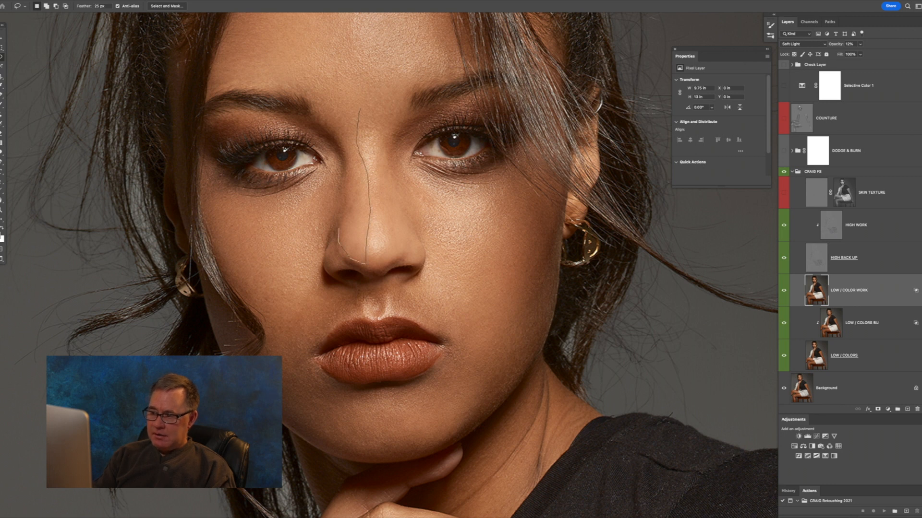
# - Lasso each side of the nose in turn, from the brow down to the nostrils, clearing each selection
pyautogui.moveTo(332, 93); pyautogui.dragTo(359, 109)
pyautogui.hotkey('ctrl', 'd')
pyautogui.moveTo(393, 134)
pyautogui.mouseDown()
pyautogui.moveTo(386, 163)
pyautogui.moveTo(406, 227)
pyautogui.mouseUp()
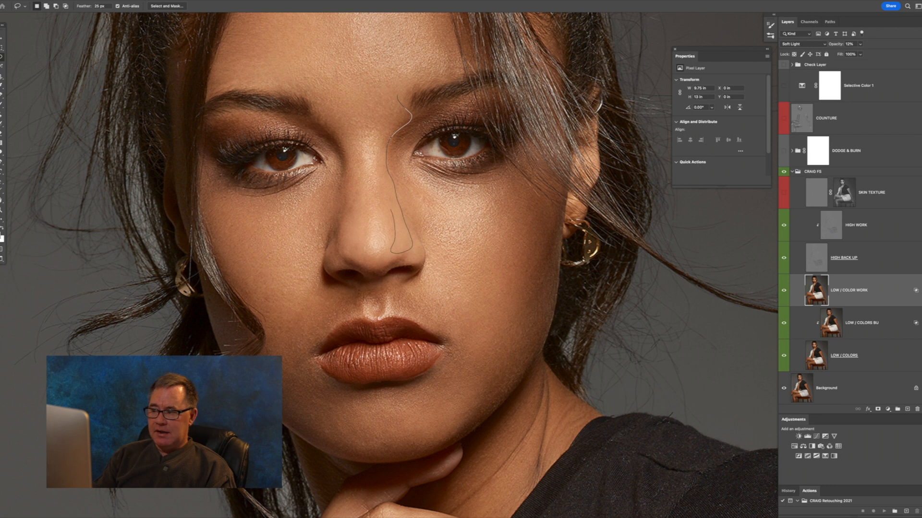
pyautogui.moveTo(373, 137); pyautogui.dragTo(374, 103)
pyautogui.press('Return')
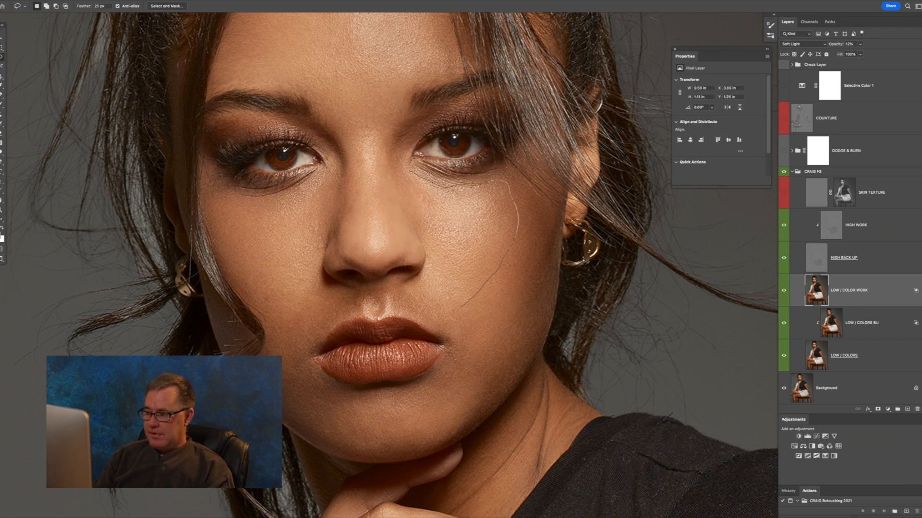
pyautogui.hotkey('ctrl', 'd')
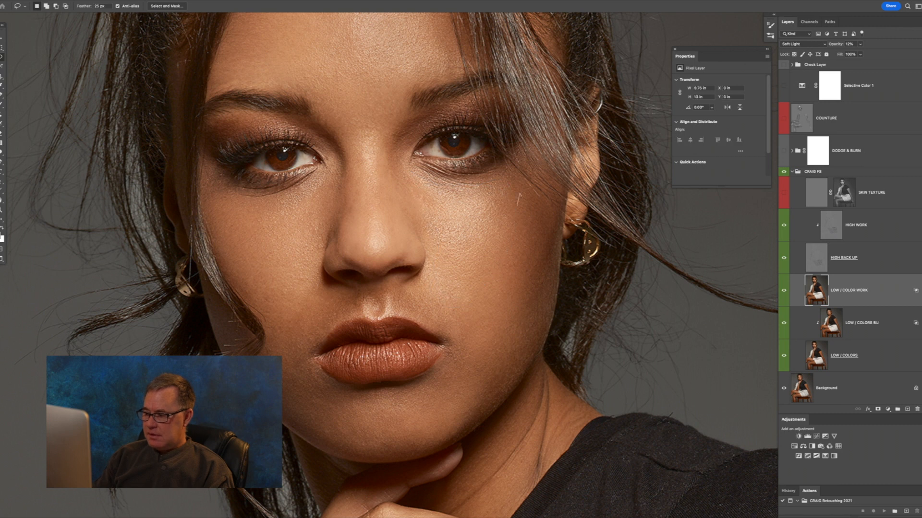
# - Lasso the photo's right cheek down to the mouth corner, followed by the shadow under the lower lip
pyautogui.moveTo(455, 342)
pyautogui.mouseDown()
pyautogui.moveTo(497, 399)
pyautogui.moveTo(548, 302)
pyautogui.moveTo(547, 196)
pyautogui.moveTo(523, 197)
pyautogui.mouseUp()
pyautogui.moveTo(447, 360)
pyautogui.mouseDown()
pyautogui.moveTo(368, 395)
pyautogui.moveTo(448, 358)
pyautogui.mouseUp()
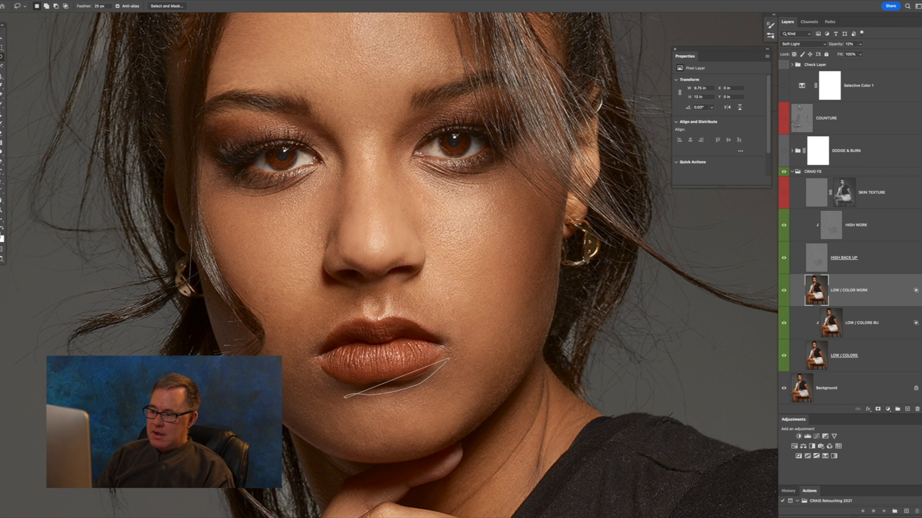
pyautogui.press('Return')
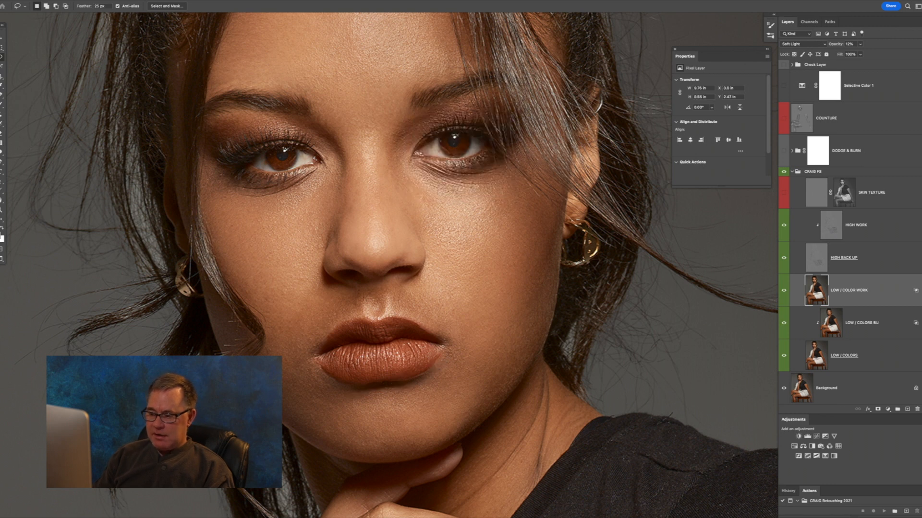
# - Outline the chin's centre, its side and the jawline with the Lasso, and clear the selection
pyautogui.moveTo(355, 408); pyautogui.dragTo(366, 397)
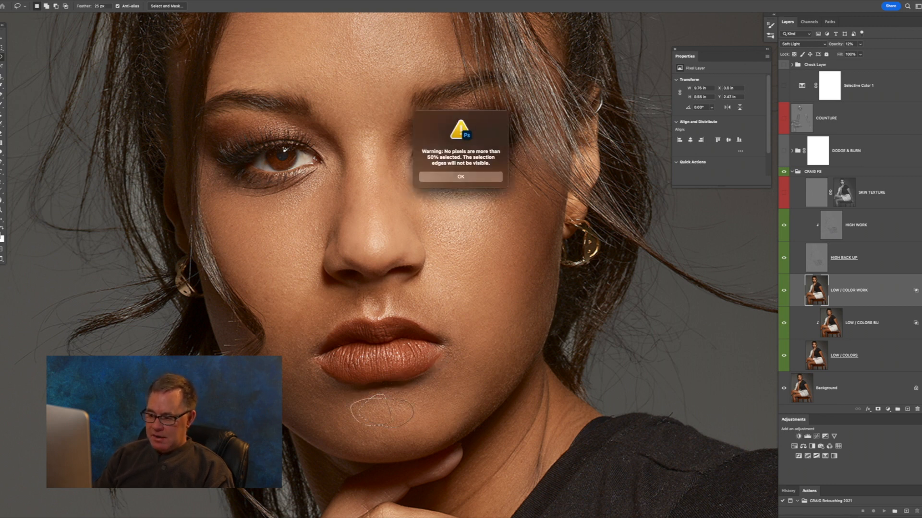
pyautogui.press('Return')
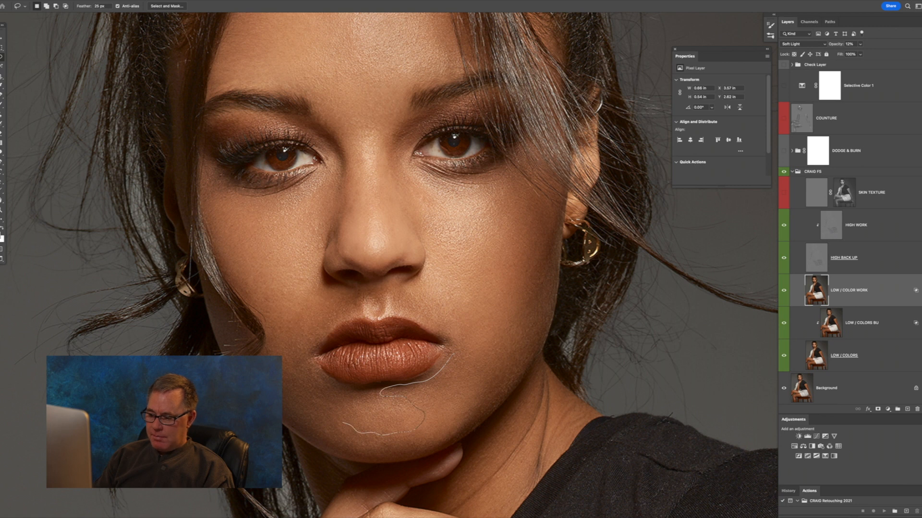
pyautogui.moveTo(338, 395)
pyautogui.mouseDown()
pyautogui.moveTo(314, 432)
pyautogui.moveTo(341, 456)
pyautogui.moveTo(389, 456)
pyautogui.mouseUp()
pyautogui.moveTo(462, 437)
pyautogui.mouseDown()
pyautogui.moveTo(526, 365)
pyautogui.moveTo(499, 301)
pyautogui.mouseUp()
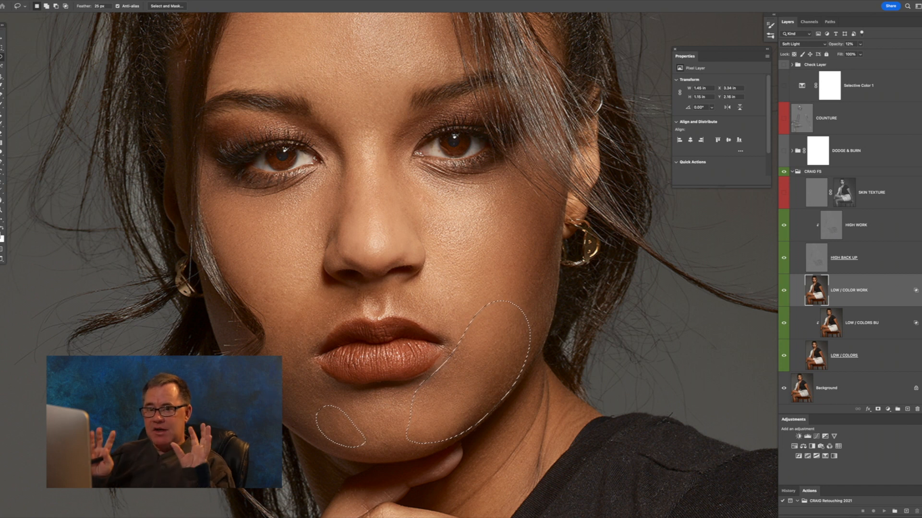
pyautogui.hotkey('ctrl', 'd')
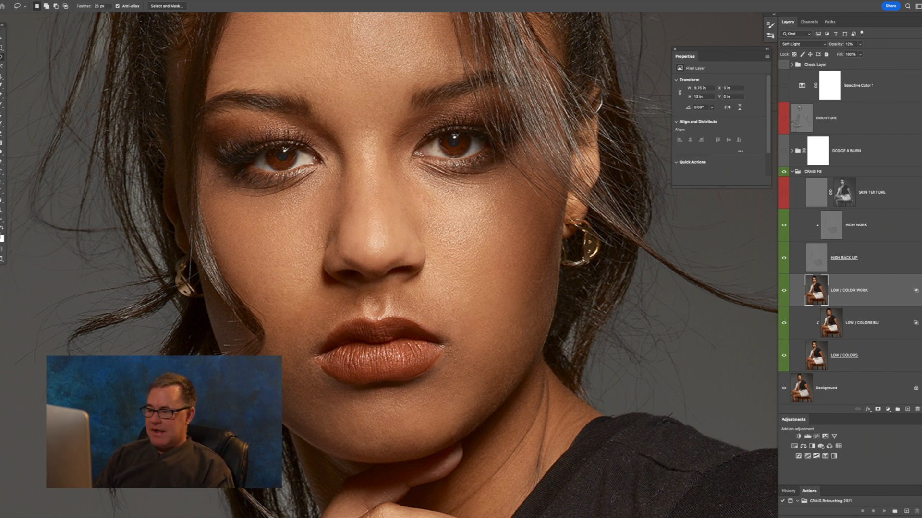
# - Compare the portrait with and without LOW / COLOR WORK, as well as with the whole CRAIG FS group toggled
pyautogui.click(783, 290)
pyautogui.click(784, 291)
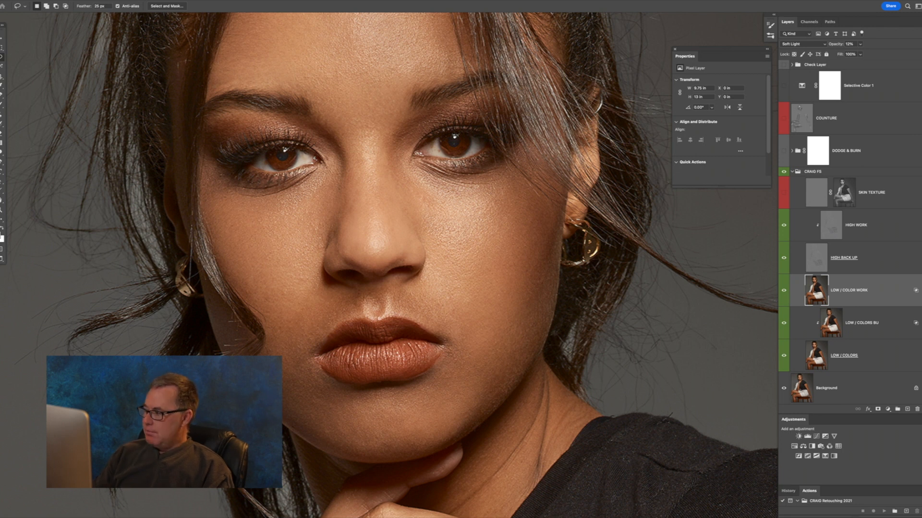
pyautogui.hotkey('ctrl', '0')
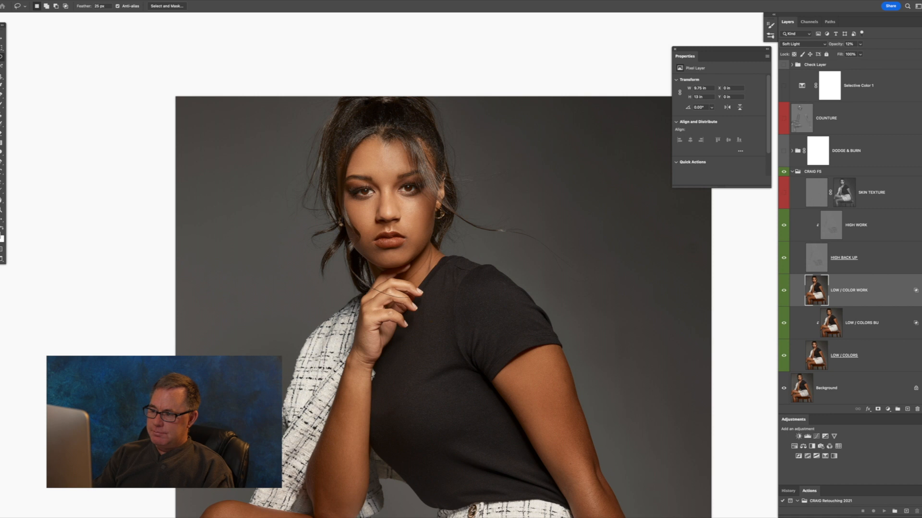
pyautogui.scroll(10, 405, 170)
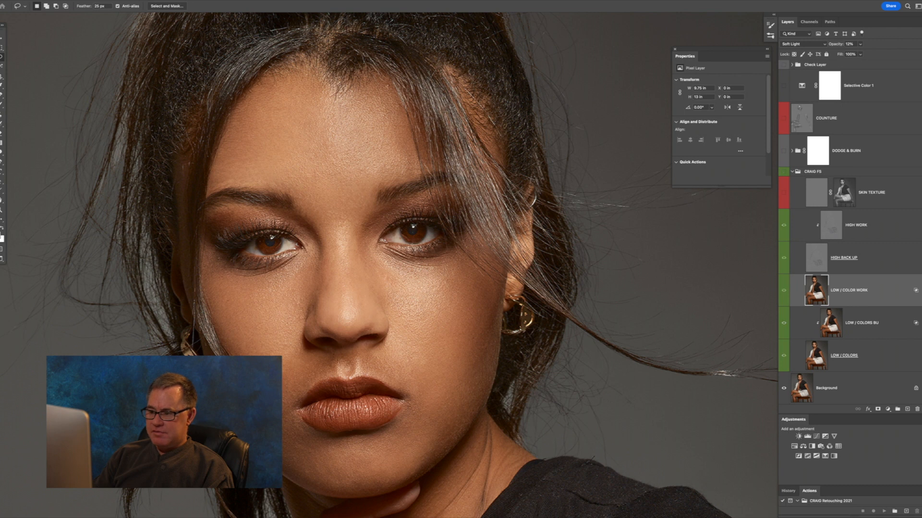
pyautogui.click(784, 171)
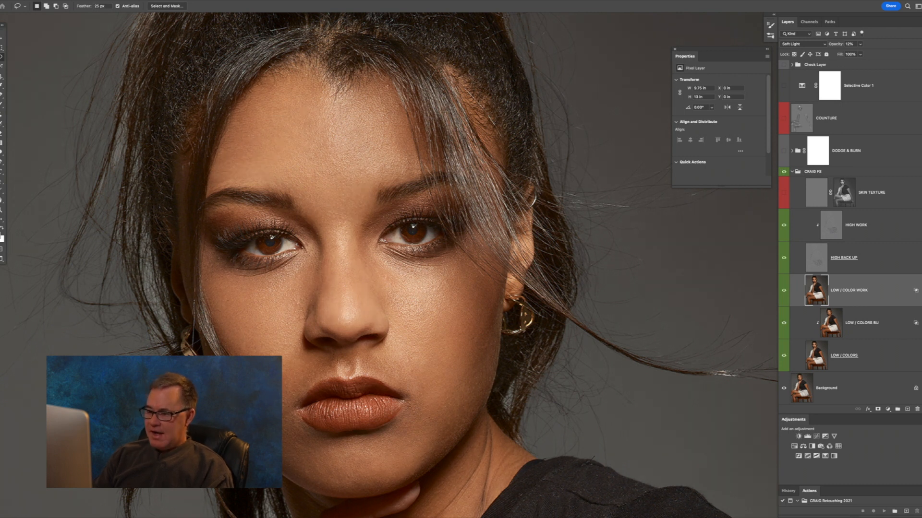
# - Make the SKIN TEXTURE layer visible and collapse the CRAIG FS group
pyautogui.click(783, 193)
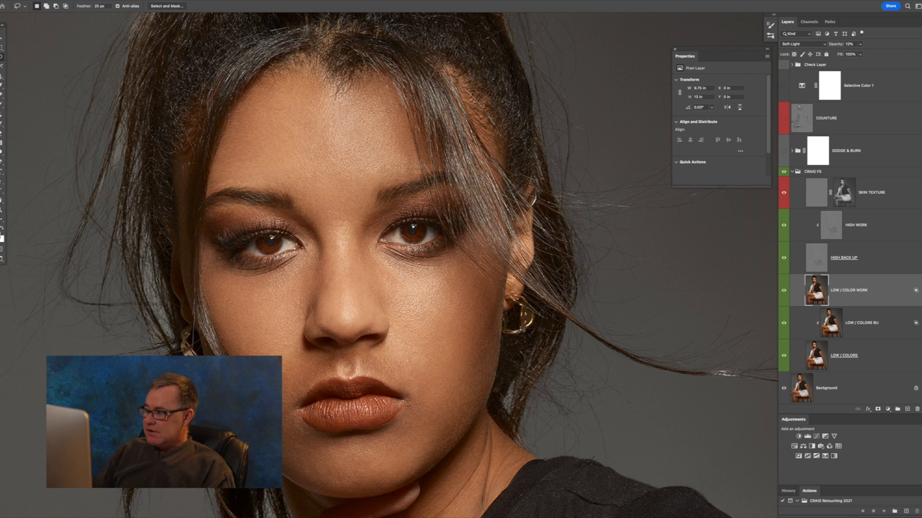
pyautogui.click(792, 172)
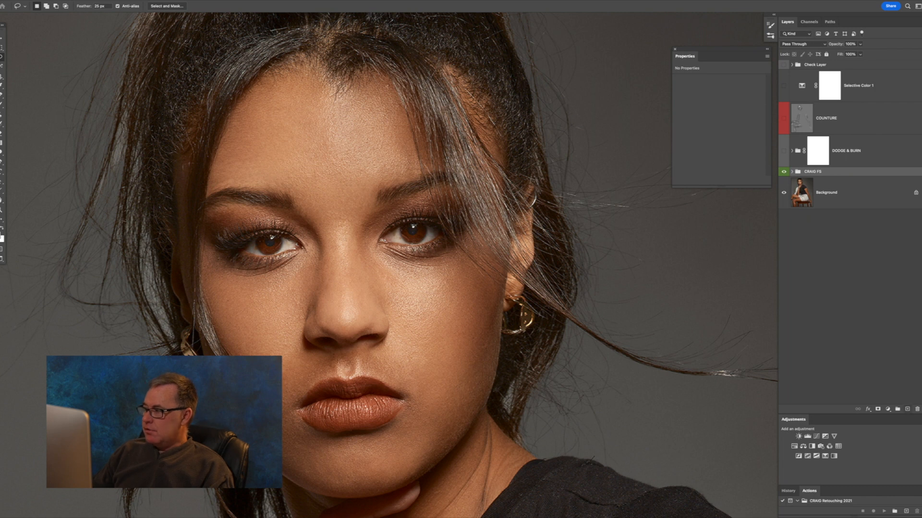
# - Add a new layer above the CRAIG FS group and fill it with 50% Gray in Normal mode at 100% opacity
pyautogui.click(907, 410)
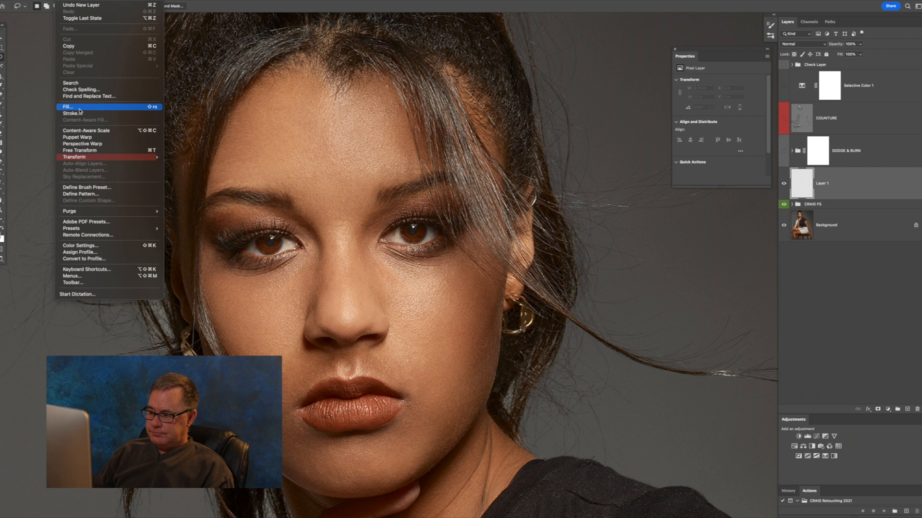
pyautogui.click(80, 109)
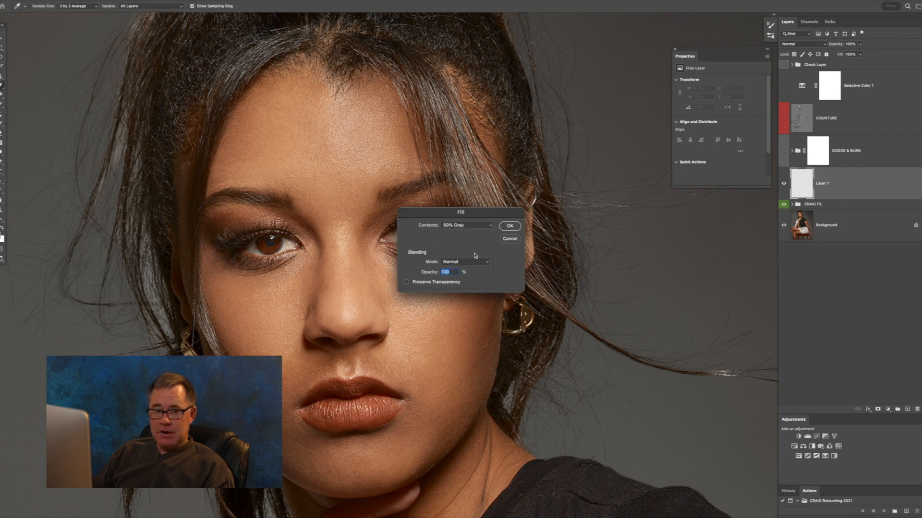
pyautogui.click(511, 226)
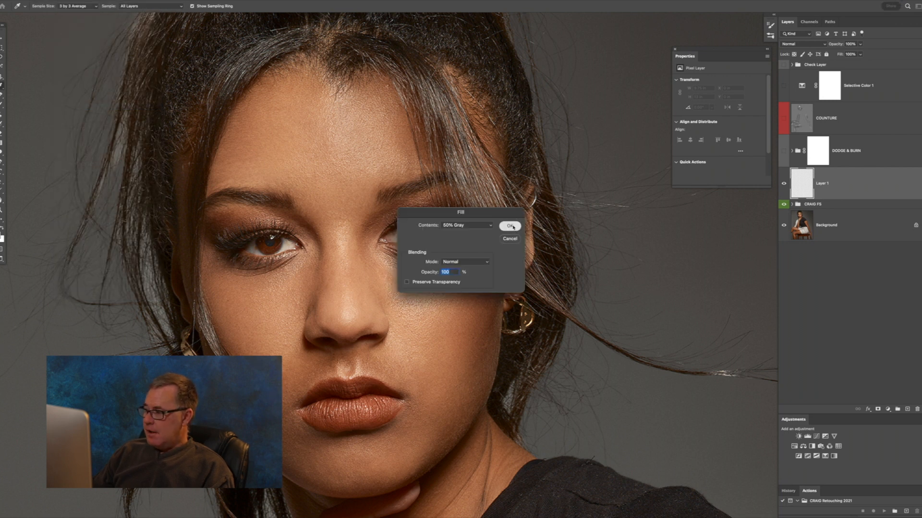
pyautogui.click(509, 227)
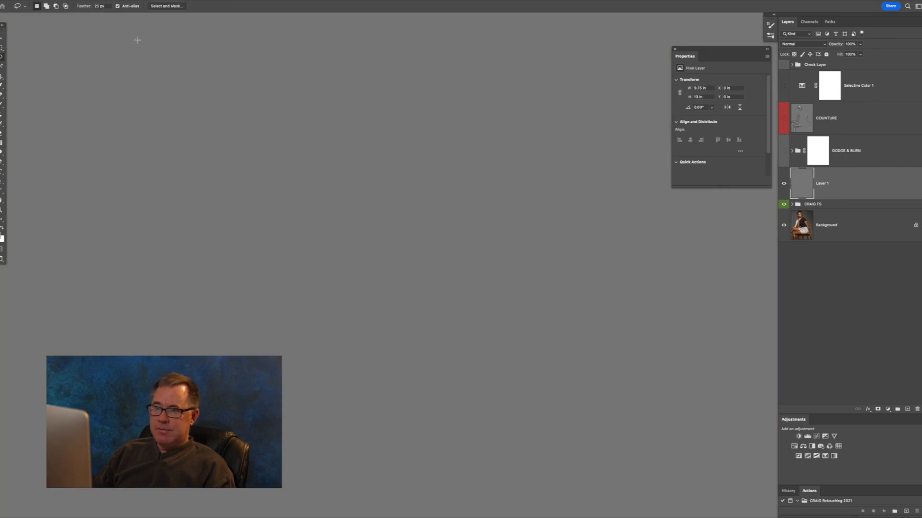
# - Try a Camera Raw Filter grain of 23 on the gray layer and discard the filter changes
pyautogui.click(163, 0)
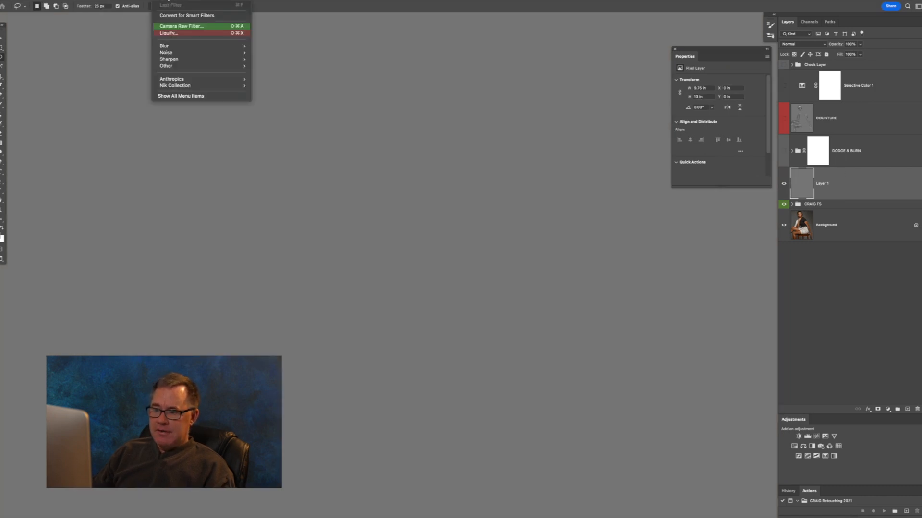
pyautogui.moveTo(174, 87)
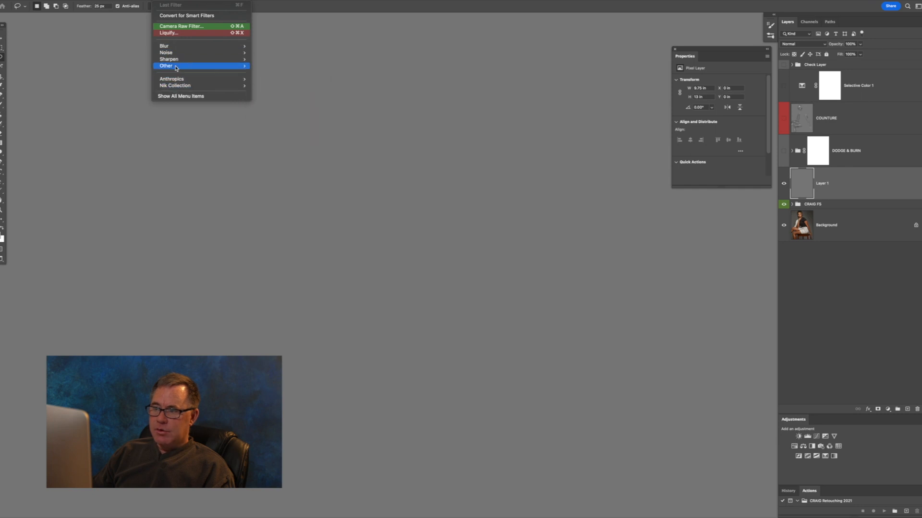
pyautogui.moveTo(182, 57)
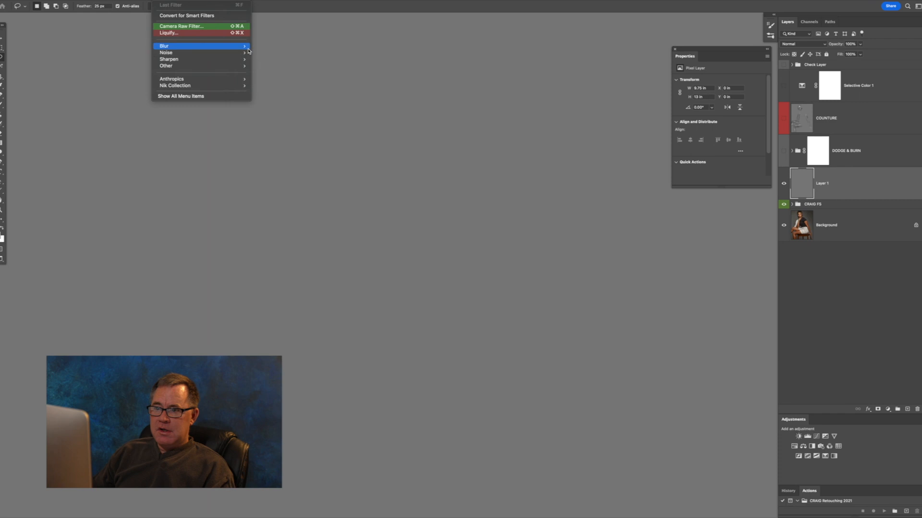
pyautogui.click(203, 28)
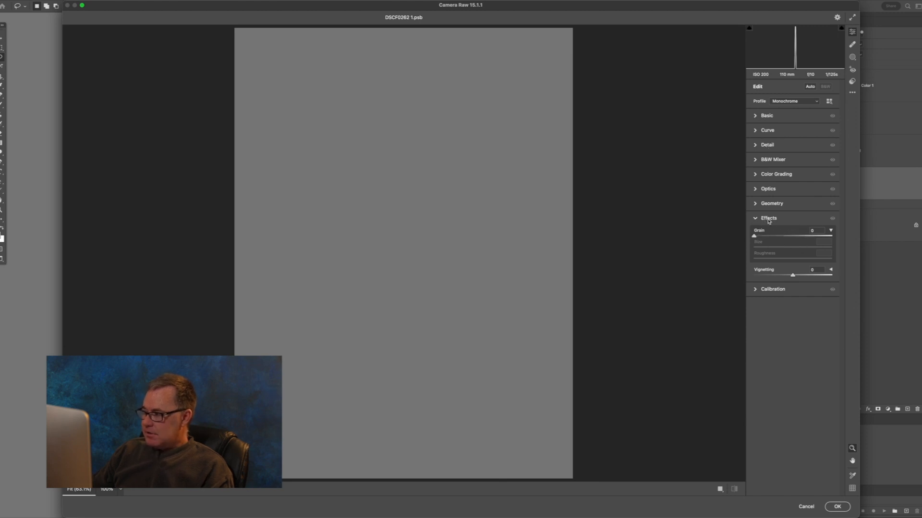
pyautogui.moveTo(754, 237); pyautogui.dragTo(773, 240)
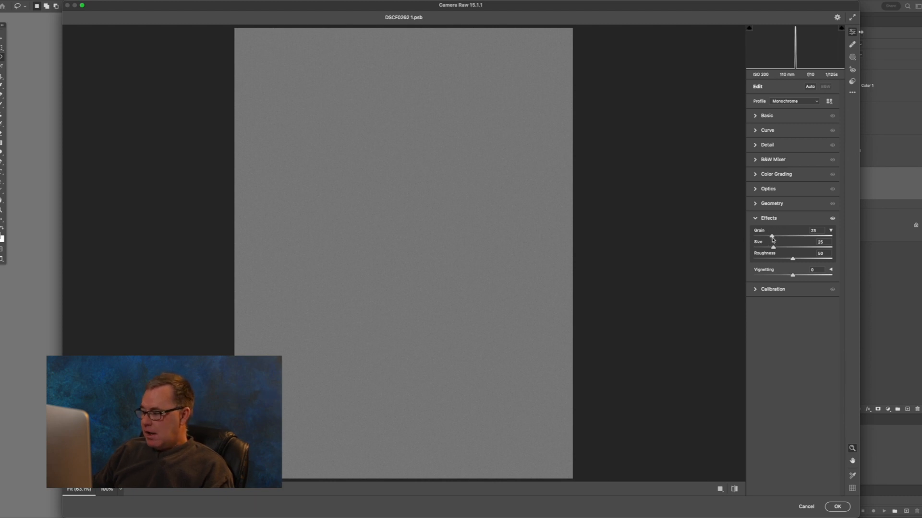
pyautogui.click(806, 507)
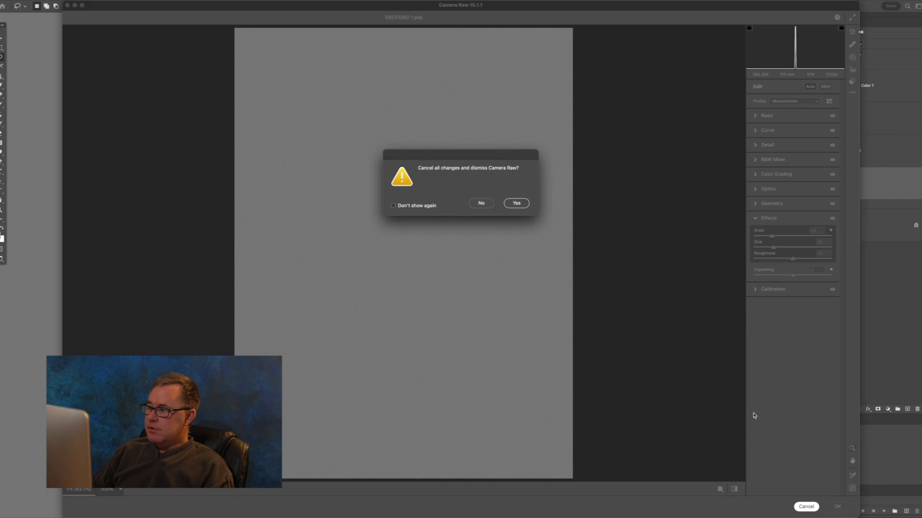
pyautogui.click(484, 203)
pyautogui.click(808, 507)
pyautogui.click(517, 201)
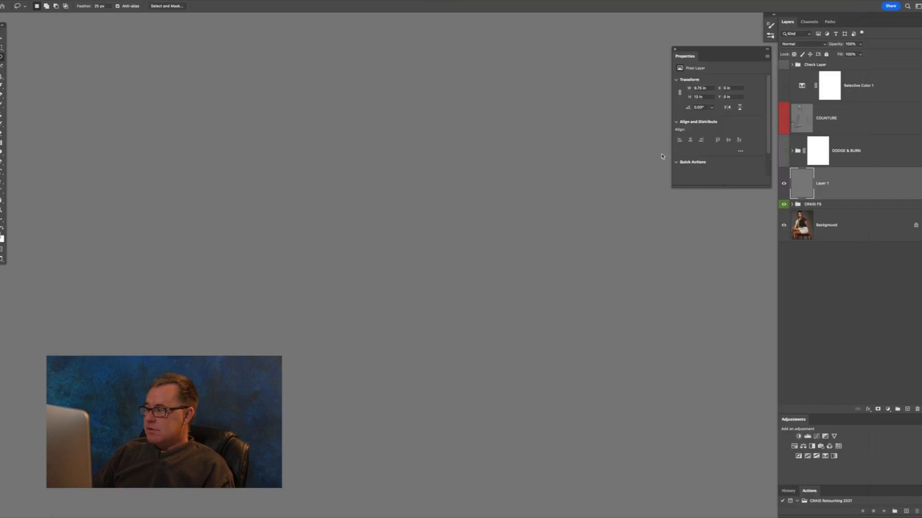
# - Convert the gray Layer 1 above the CRAIG FS group to a smart object and delete the layer
pyautogui.rightClick(830, 185)
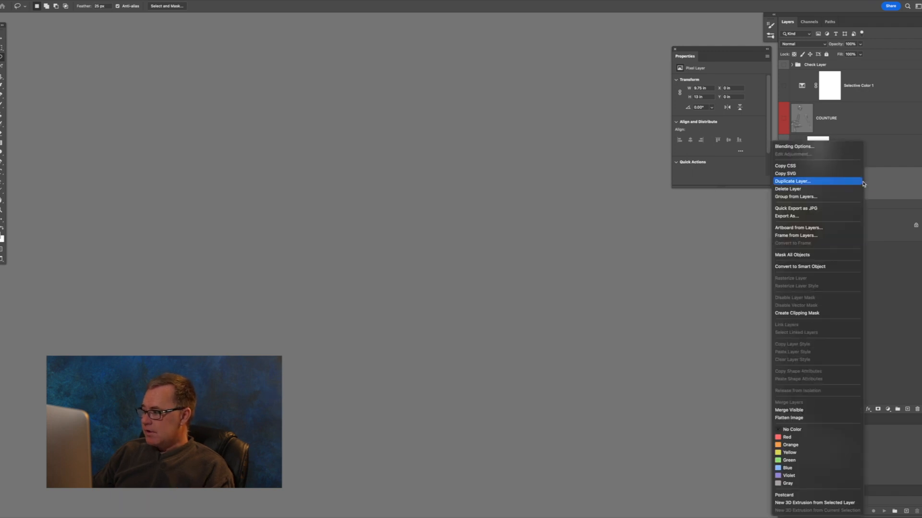
pyautogui.click(819, 267)
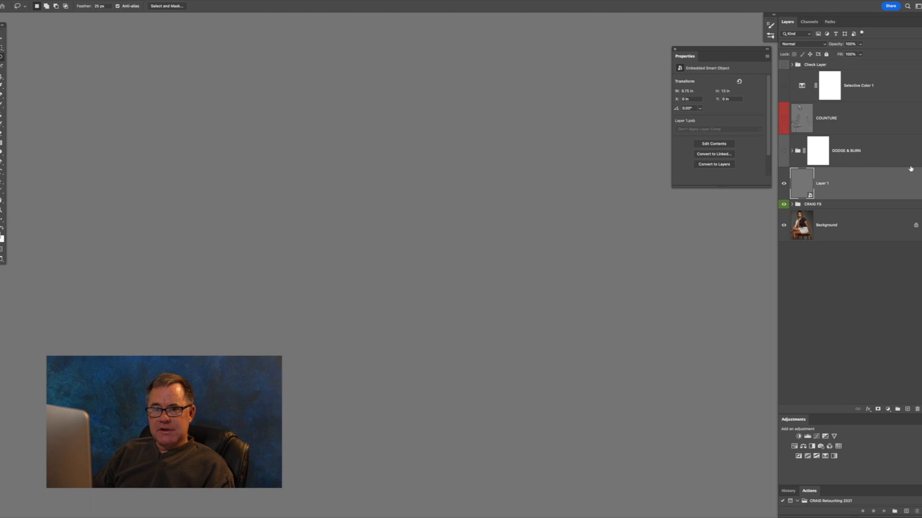
pyautogui.click(783, 185)
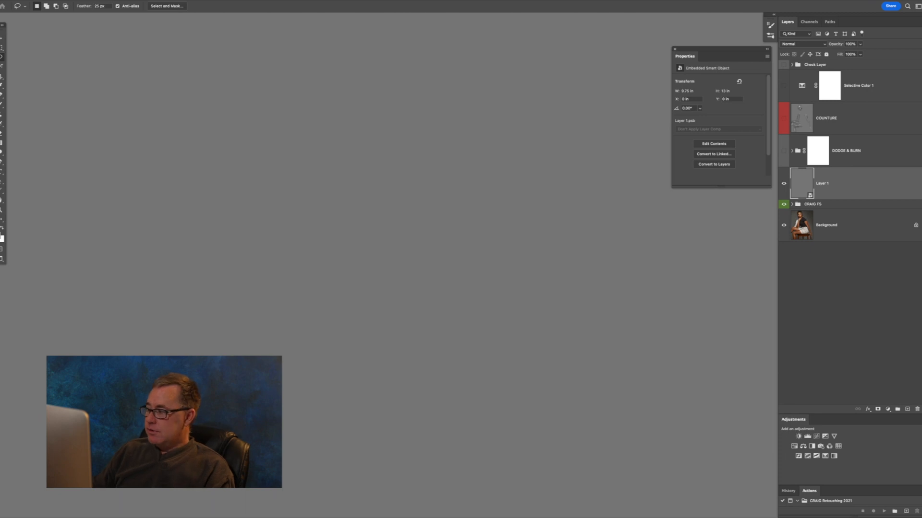
pyautogui.press('Delete')
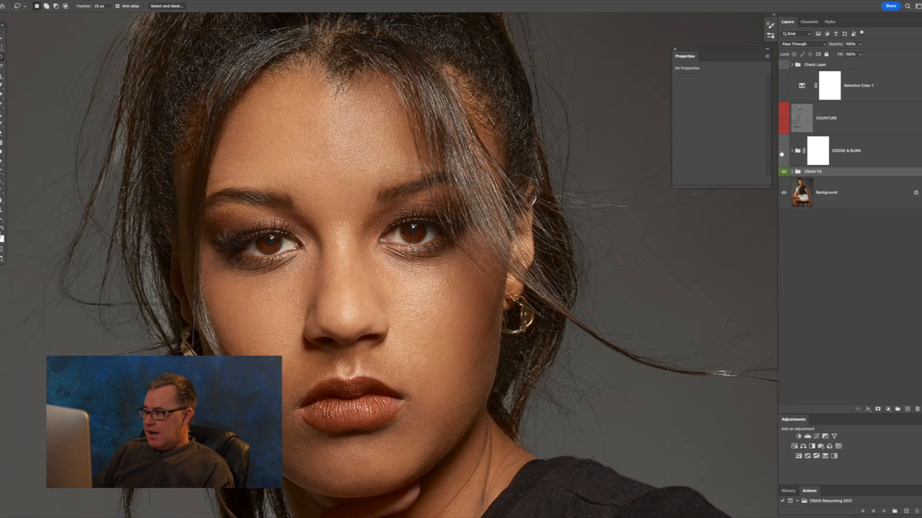
# - Compare the portrait with and without the CRAIG FS group, and show and expand the DODGE & BURN group
pyautogui.click(784, 172)
pyautogui.click(783, 172)
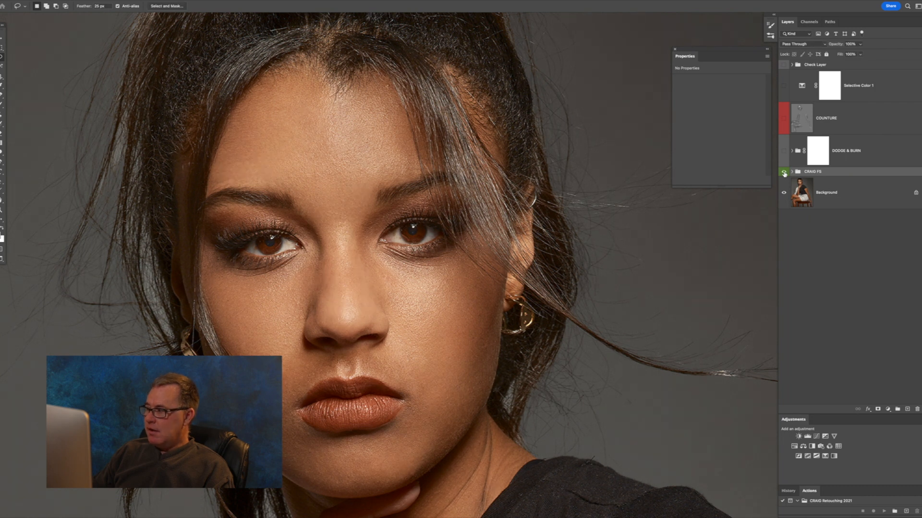
pyautogui.click(792, 150)
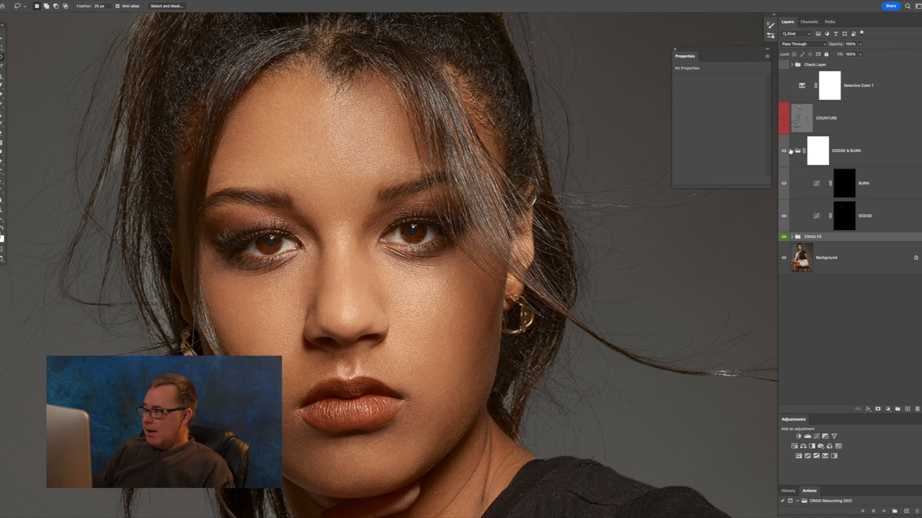
# - Make the Check Layer group visible and expand it to reveal its adjustment layers
pyautogui.click(783, 65)
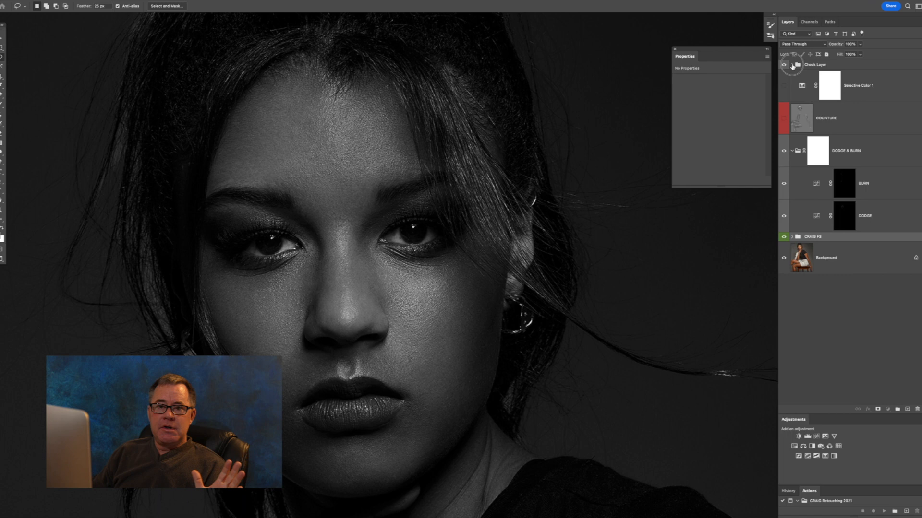
pyautogui.click(791, 65)
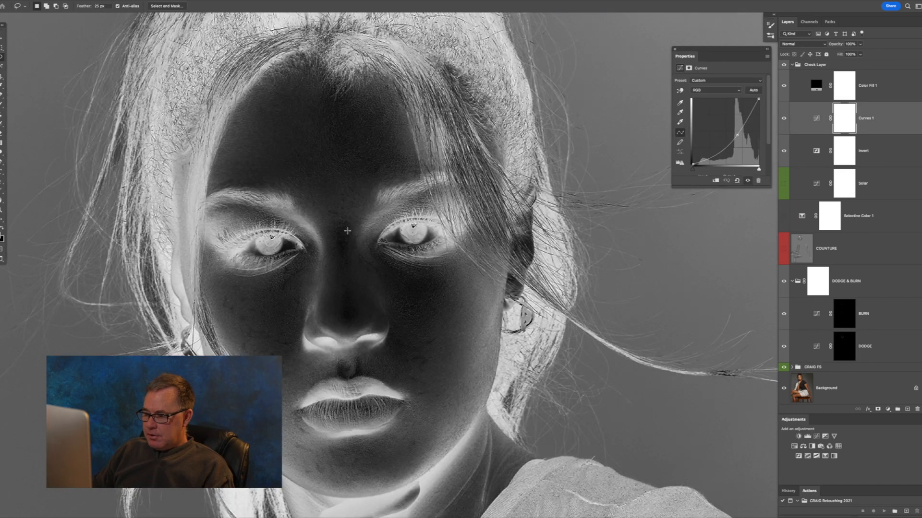
# - Toggle the BURN layer and examine the cheeks, nose and chin closely in the inverted check view
pyautogui.click(784, 315)
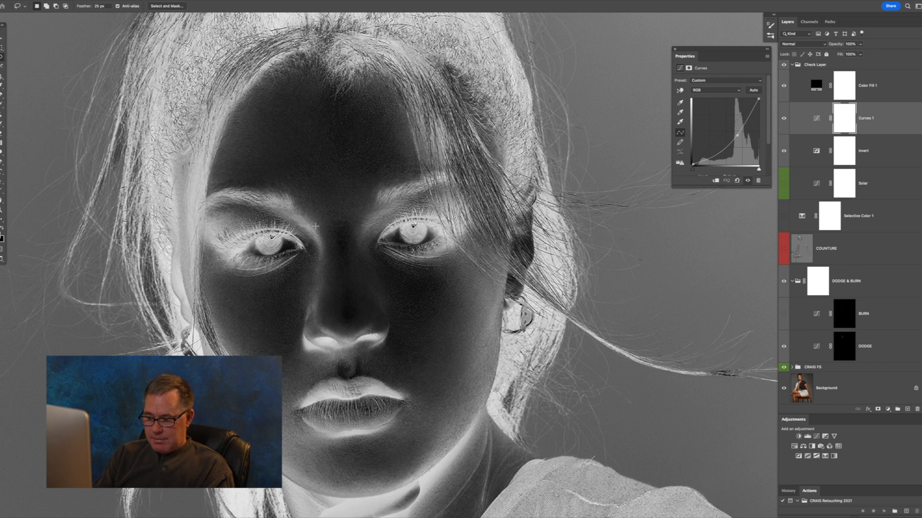
pyautogui.press('b')
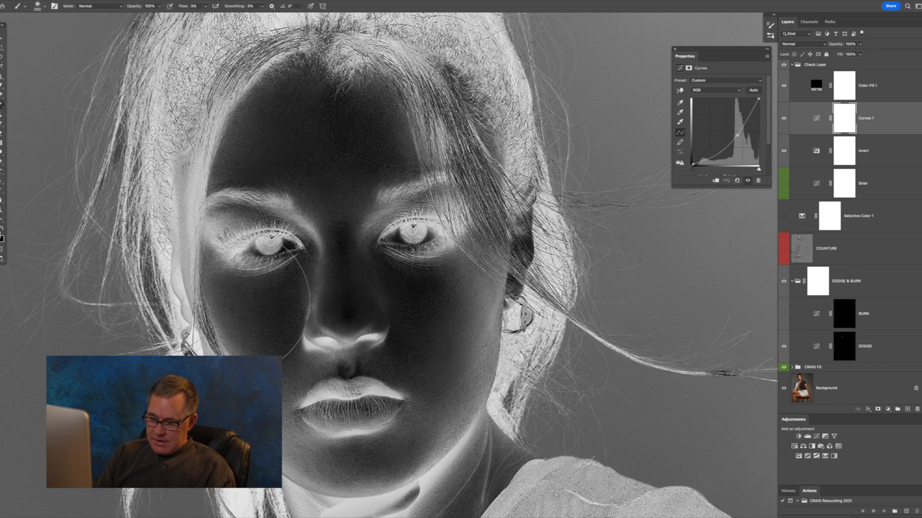
pyautogui.moveTo(248, 315)
pyautogui.mouseDown()
pyautogui.moveTo(274, 287)
pyautogui.moveTo(265, 288)
pyautogui.mouseUp()
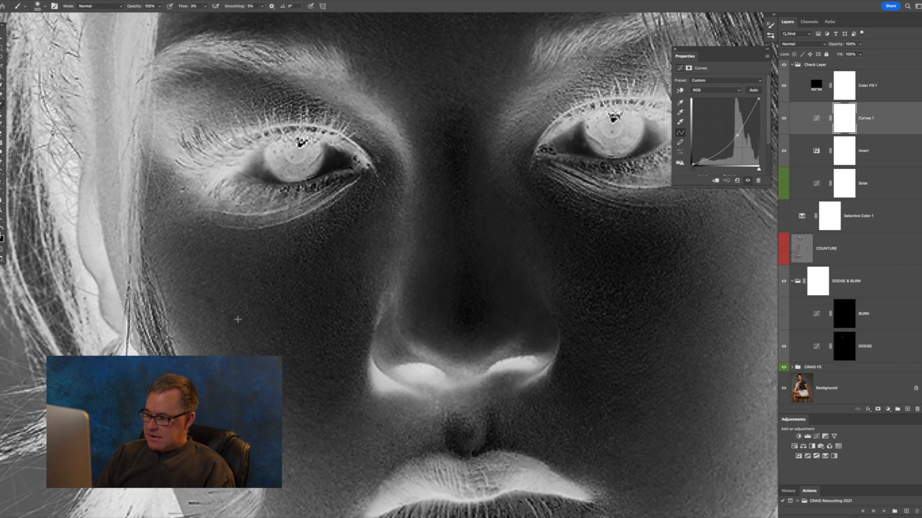
pyautogui.moveTo(388, 359); pyautogui.dragTo(295, 156)
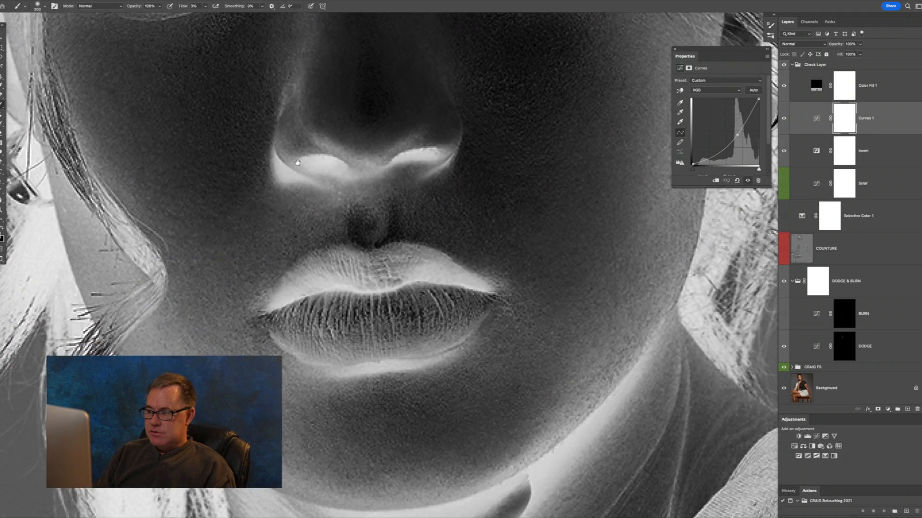
pyautogui.moveTo(510, 192); pyautogui.dragTo(539, 161)
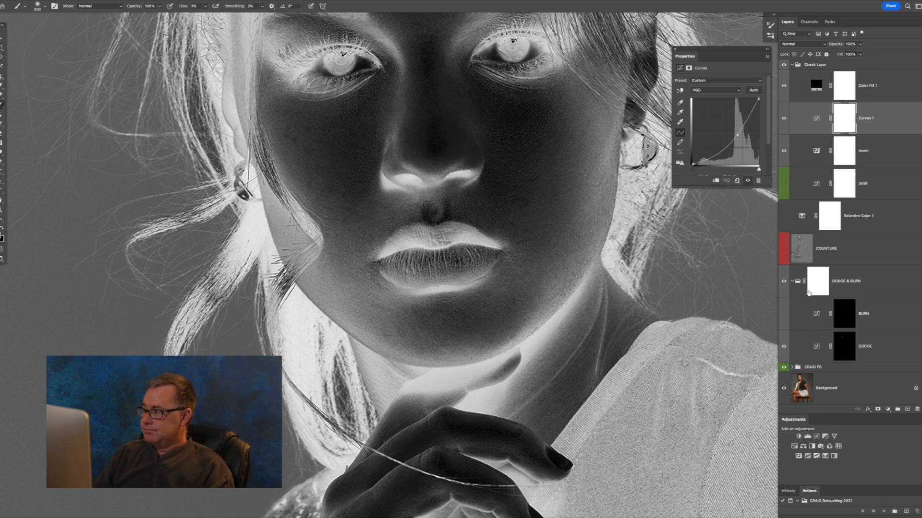
# - Hide Curves 1 and the Check Layer group, and show the DODGE & BURN group in collapsed form
pyautogui.click(785, 119)
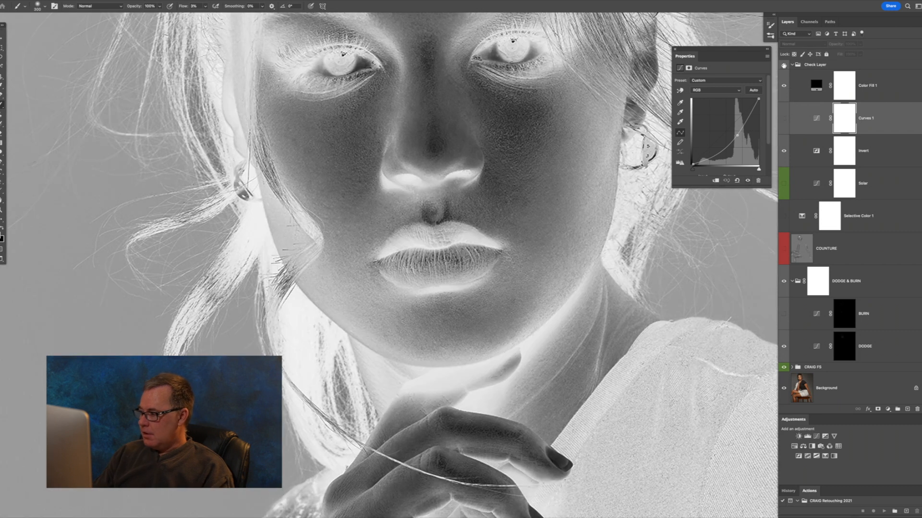
pyautogui.click(784, 65)
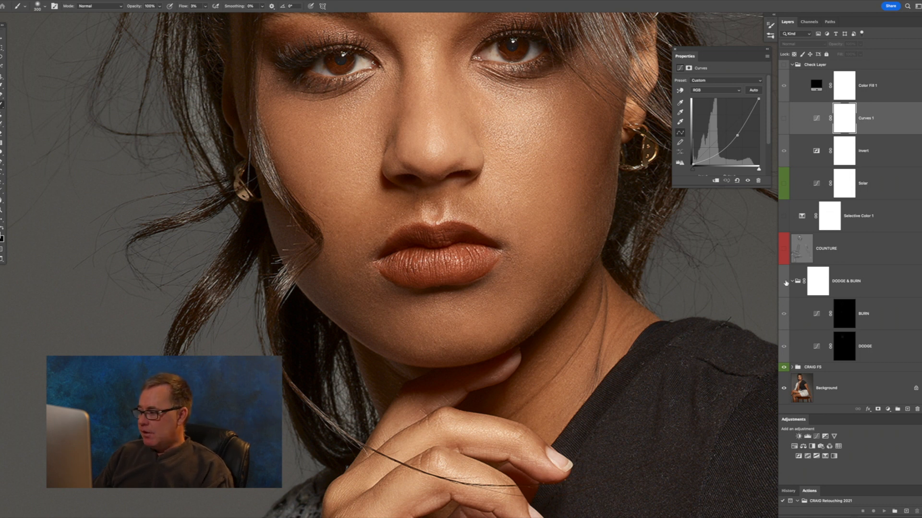
pyautogui.click(785, 283)
pyautogui.click(792, 282)
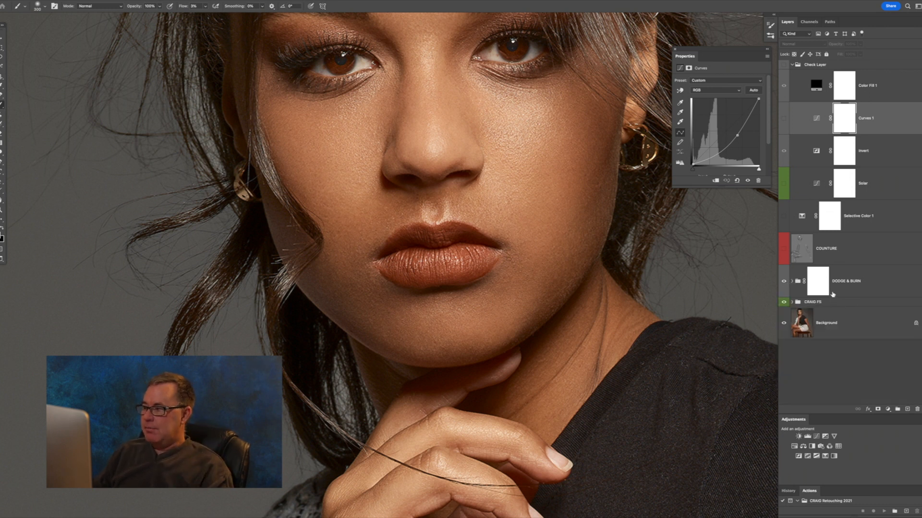
# - Select the COUNTURE layer and make it visible
pyautogui.click(817, 119)
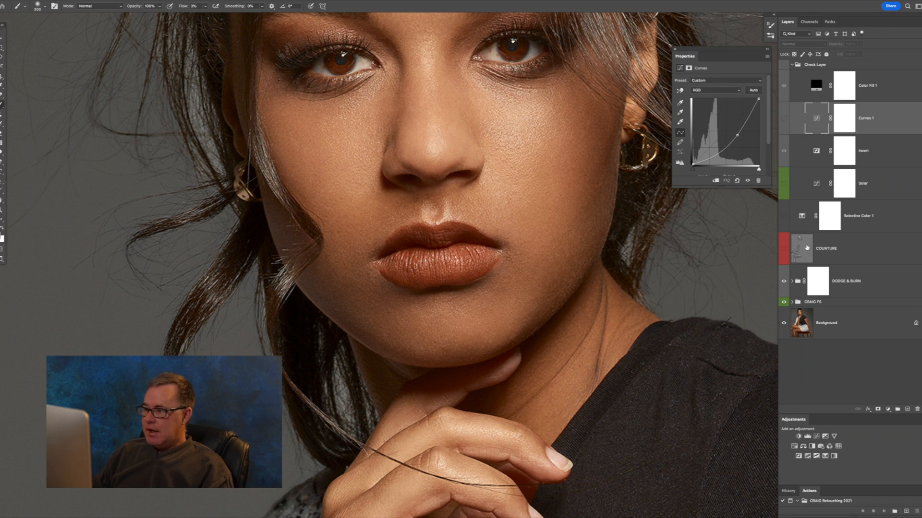
pyautogui.click(808, 247)
pyautogui.click(784, 249)
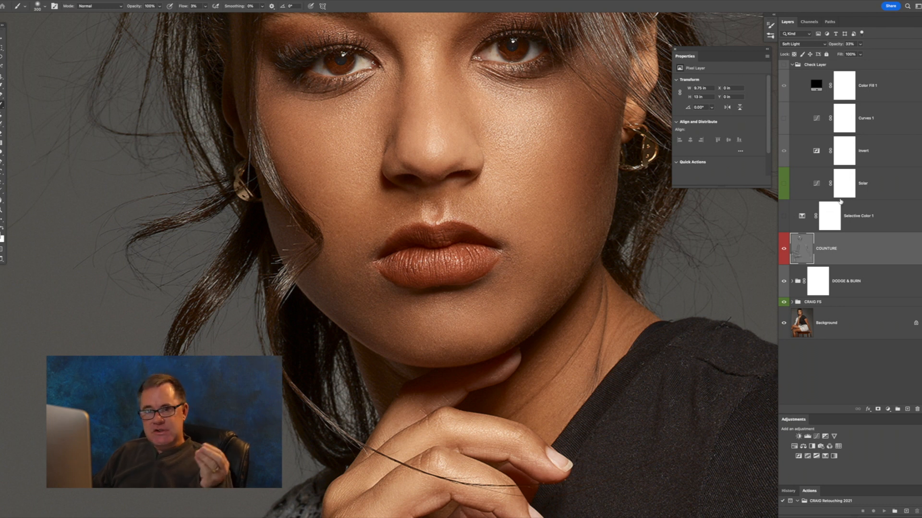
# - Show the Check Layer group with its Invert and Curves 1 layers hidden for a plain black-and-white view
pyautogui.click(787, 67)
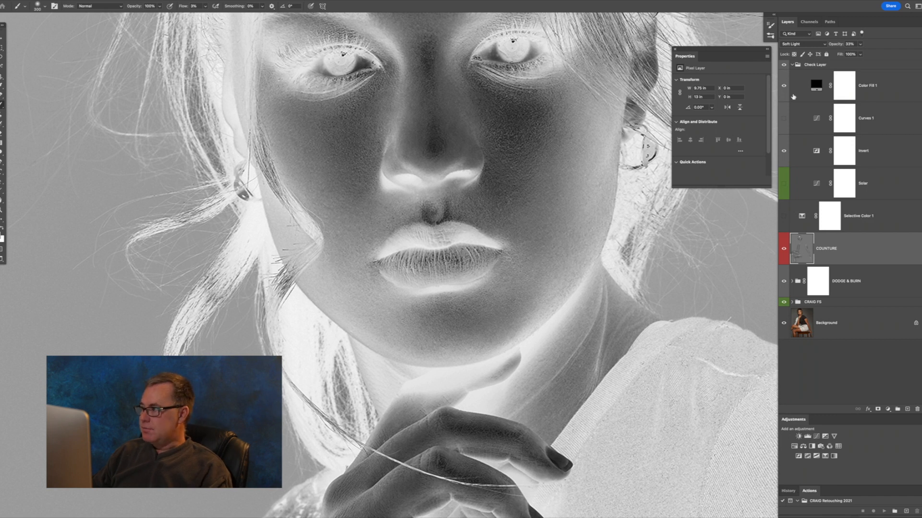
pyautogui.click(784, 152)
pyautogui.click(785, 120)
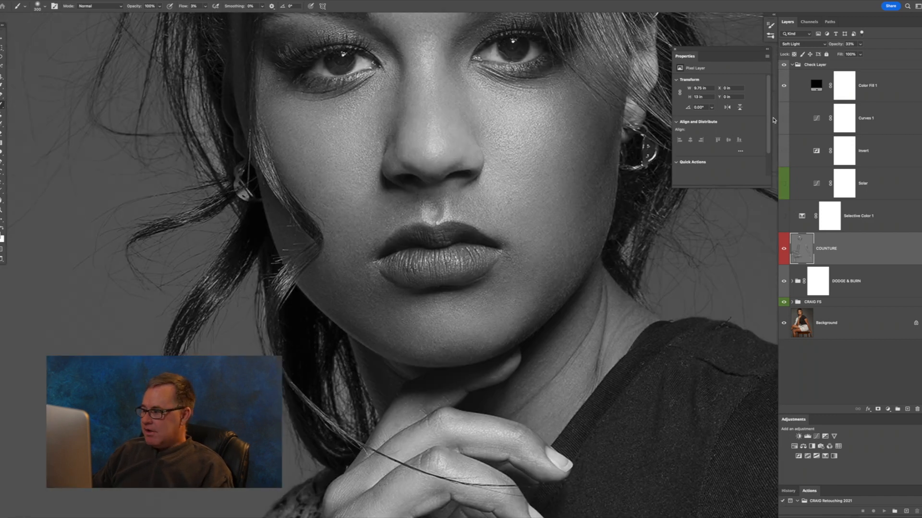
pyautogui.moveTo(557, 131); pyautogui.dragTo(496, 249)
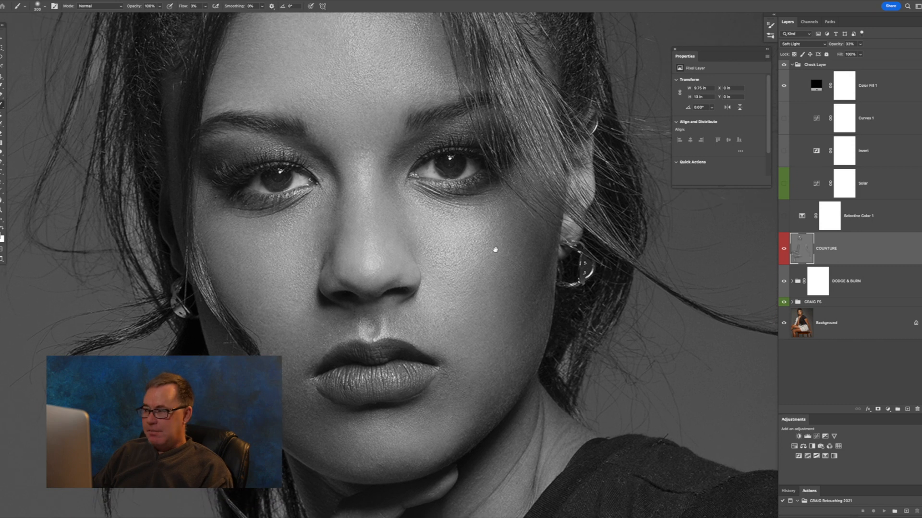
# - Make Curves 1 visible and pull its curve's midpoint lower to darken the check view
pyautogui.click(784, 119)
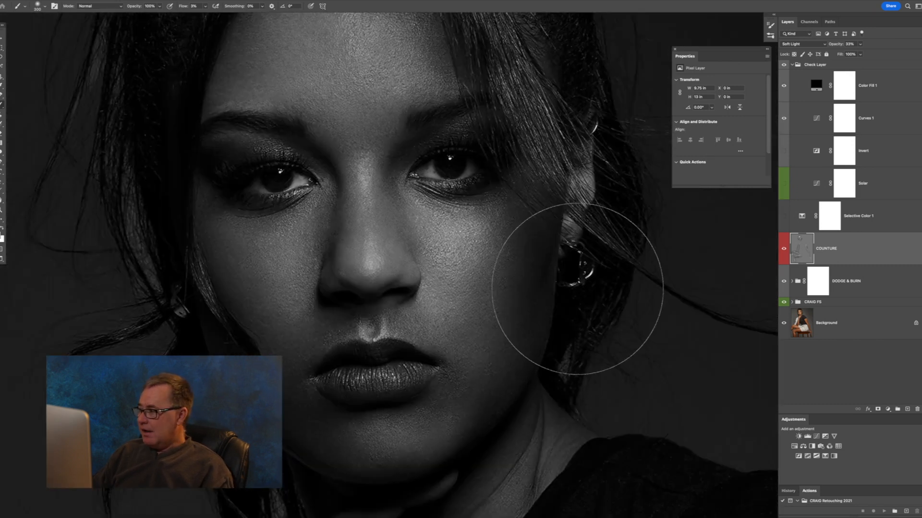
pyautogui.click(844, 118)
pyautogui.moveTo(738, 136); pyautogui.dragTo(739, 139)
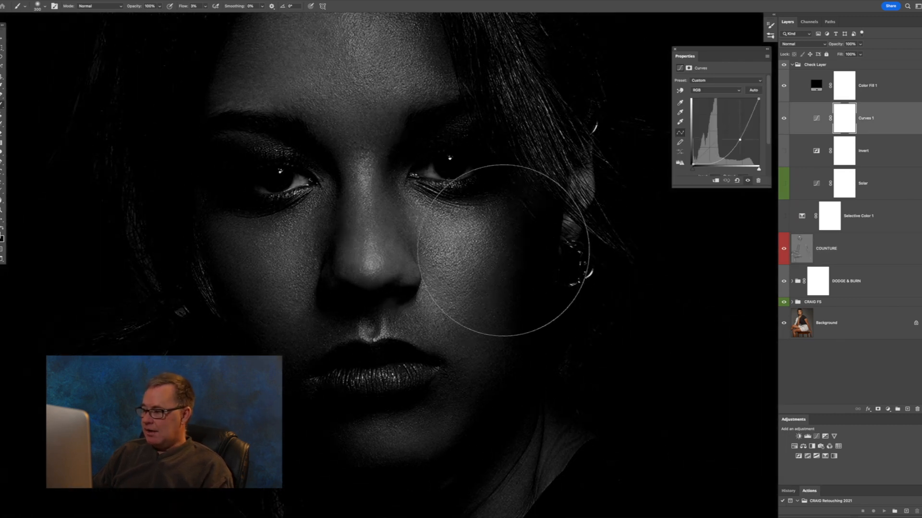
# - Select the COUNTURE layer and shrink the brush to a very small tip
pyautogui.click(854, 249)
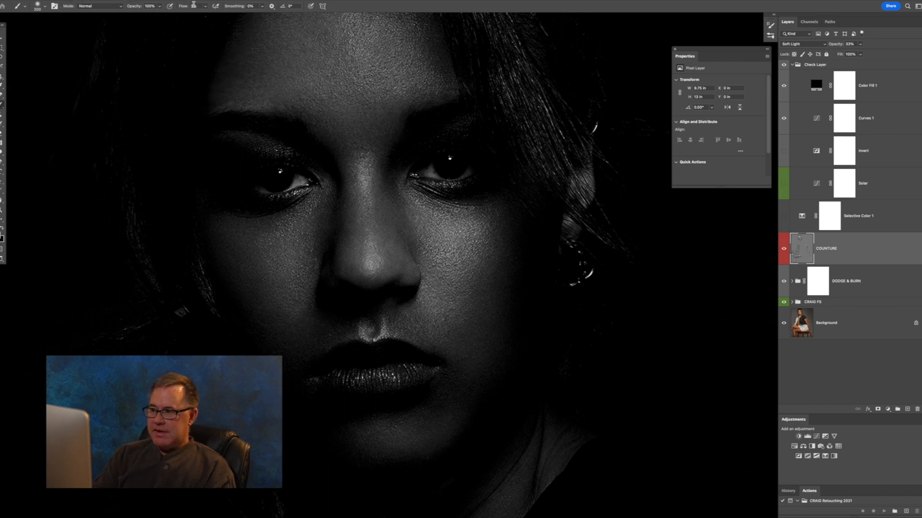
pyautogui.press('[')
pyautogui.press('[')
pyautogui.press('[')
pyautogui.press('[')
pyautogui.press('[')
pyautogui.press('[')
pyautogui.press('[')
pyautogui.press('[')
pyautogui.press('[')
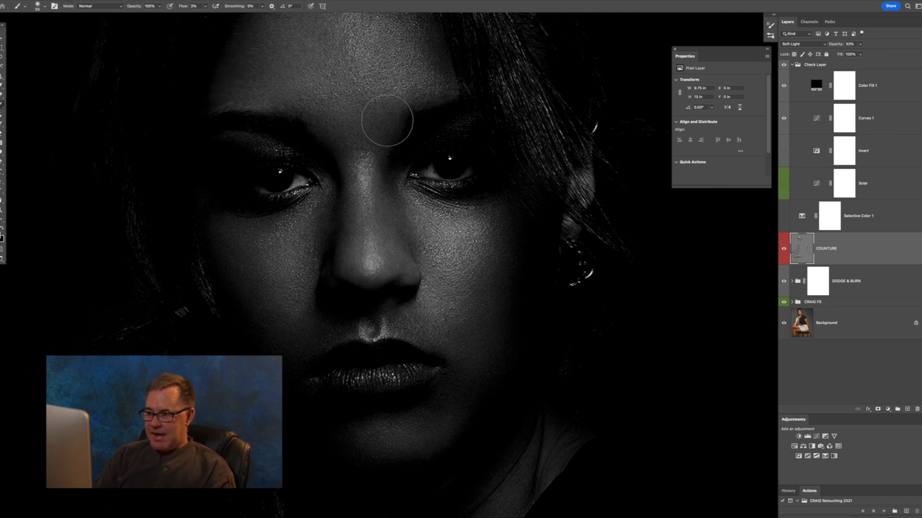
pyautogui.press('[')
pyautogui.press('[')
pyautogui.press('[')
pyautogui.press('[')
pyautogui.press('[')
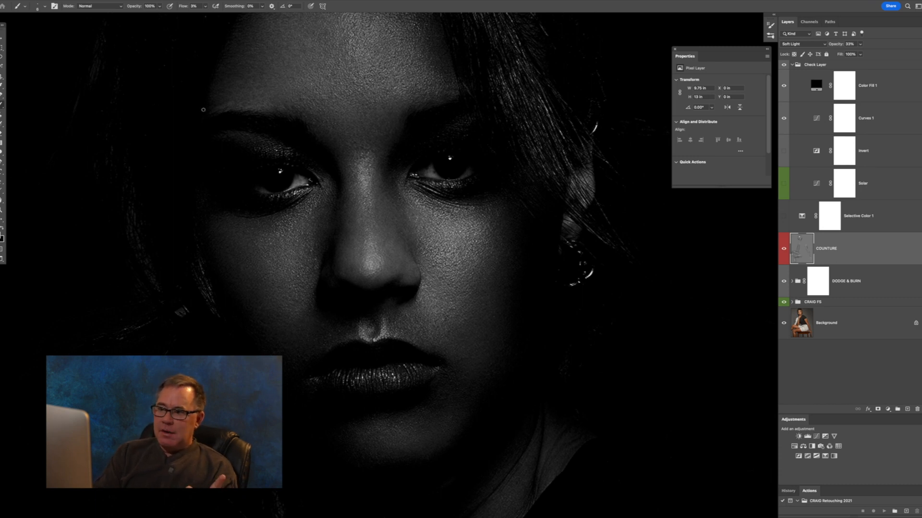
# - Set the brush flow to 100% and add a new layer above COUNTURE
pyautogui.click(205, 5)
pyautogui.moveTo(203, 15); pyautogui.dragTo(239, 15)
pyautogui.click(335, 6)
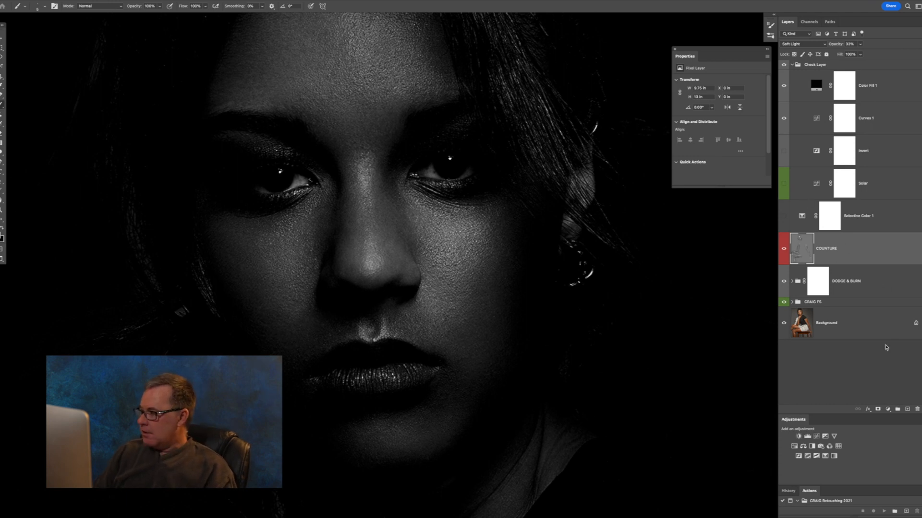
pyautogui.click(907, 409)
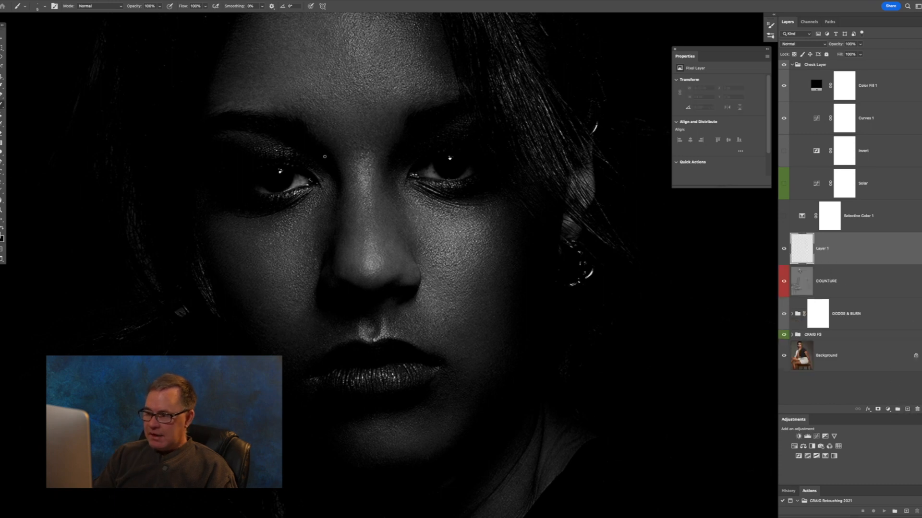
# - Paint small white highlight marks along the nose bridge and tip, and undo a broad trial stroke below the eye
pyautogui.moveTo(354, 164); pyautogui.dragTo(366, 182)
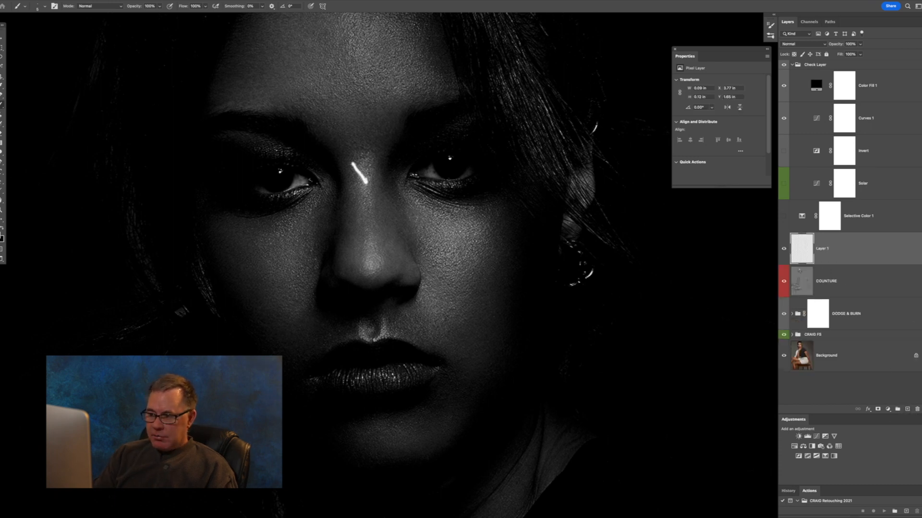
pyautogui.moveTo(367, 182); pyautogui.dragTo(367, 156)
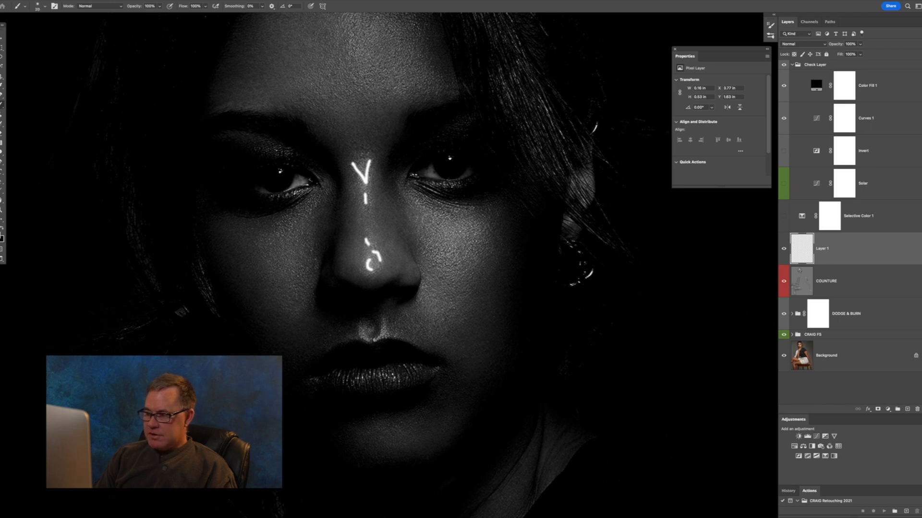
pyautogui.moveTo(427, 221); pyautogui.dragTo(489, 219)
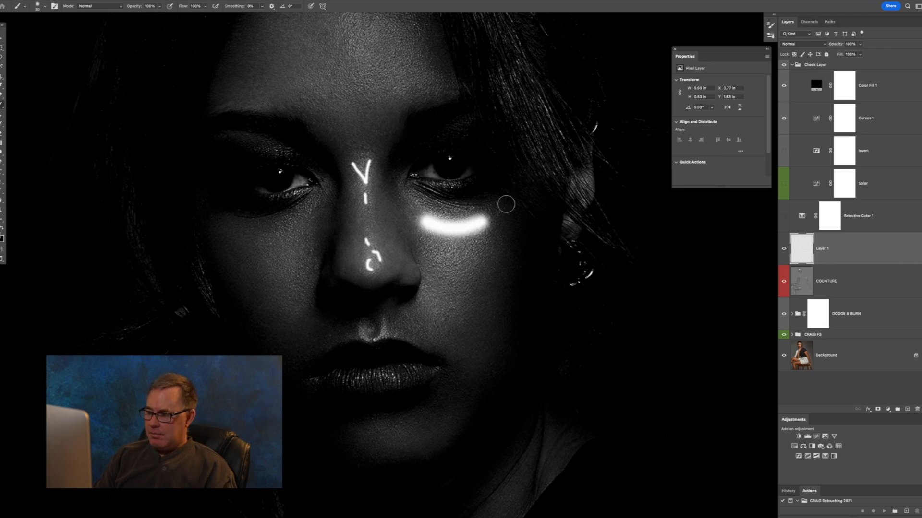
pyautogui.hotkey('ctrl', 'z')
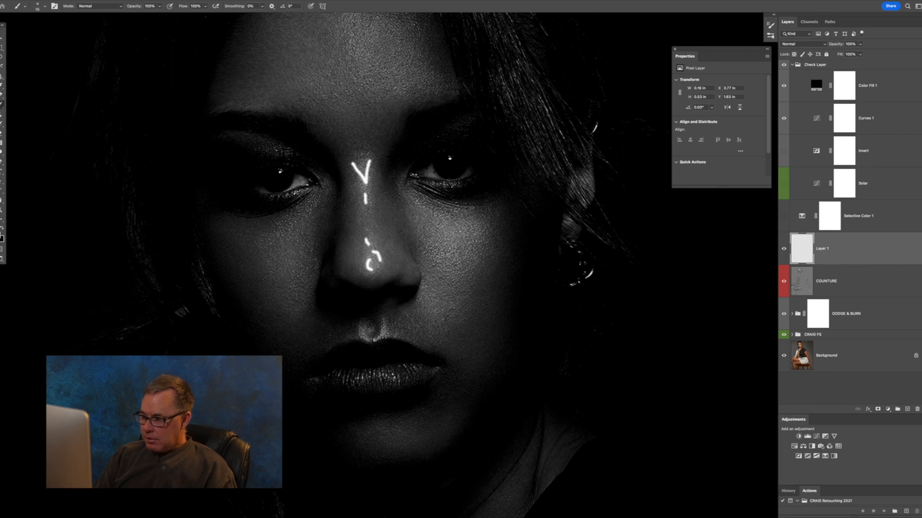
# - Paint a thin white highlight line beneath the eye beside the visible earring and small marks on the cheek below it
pyautogui.moveTo(437, 222)
pyautogui.mouseDown()
pyautogui.moveTo(474, 226)
pyautogui.moveTo(444, 239)
pyautogui.moveTo(457, 239)
pyautogui.mouseUp()
pyautogui.moveTo(444, 246); pyautogui.dragTo(449, 250)
pyautogui.moveTo(441, 256); pyautogui.dragTo(452, 261)
pyautogui.moveTo(460, 241); pyautogui.dragTo(461, 259)
pyautogui.moveTo(422, 208); pyautogui.dragTo(446, 227)
# - Paint white highlight lines along the ridges above the mouth and the upper lip's edge
pyautogui.moveTo(383, 319); pyautogui.dragTo(378, 339)
pyautogui.moveTo(361, 326)
pyautogui.mouseDown()
pyautogui.moveTo(368, 340)
pyautogui.moveTo(438, 345)
pyautogui.mouseUp()
pyautogui.moveTo(358, 340); pyautogui.dragTo(325, 349)
# - Enlarge the brush, set its flow to 45%, and paint white highlights on the opposite cheek and above its eyebrow
pyautogui.press(']')
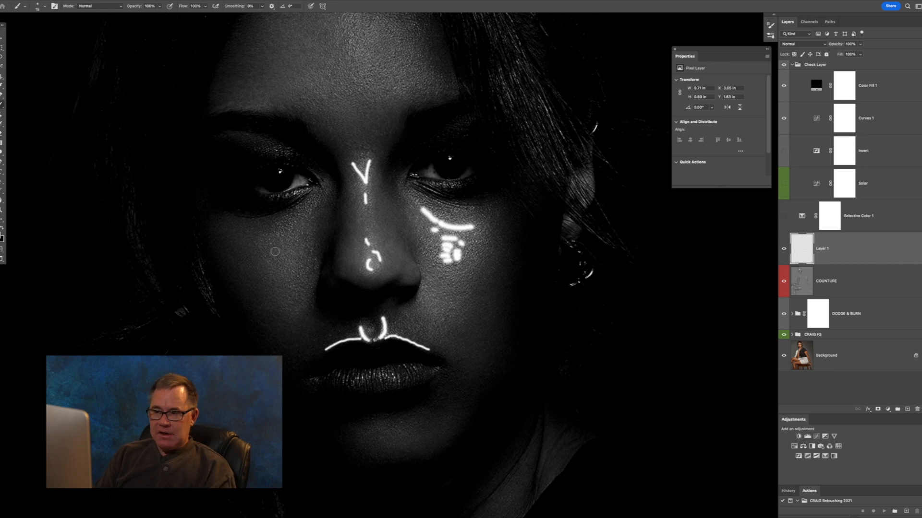
pyautogui.click(206, 6)
pyautogui.moveTo(206, 16); pyautogui.dragTo(186, 15)
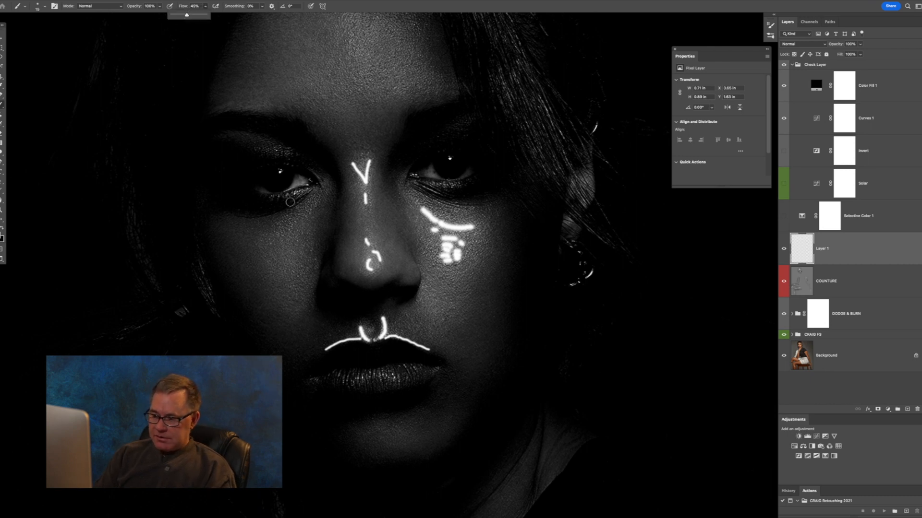
pyautogui.moveTo(264, 238)
pyautogui.mouseDown()
pyautogui.moveTo(295, 231)
pyautogui.moveTo(268, 248)
pyautogui.moveTo(299, 245)
pyautogui.moveTo(281, 277)
pyautogui.mouseUp()
pyautogui.moveTo(227, 104); pyautogui.dragTo(271, 106)
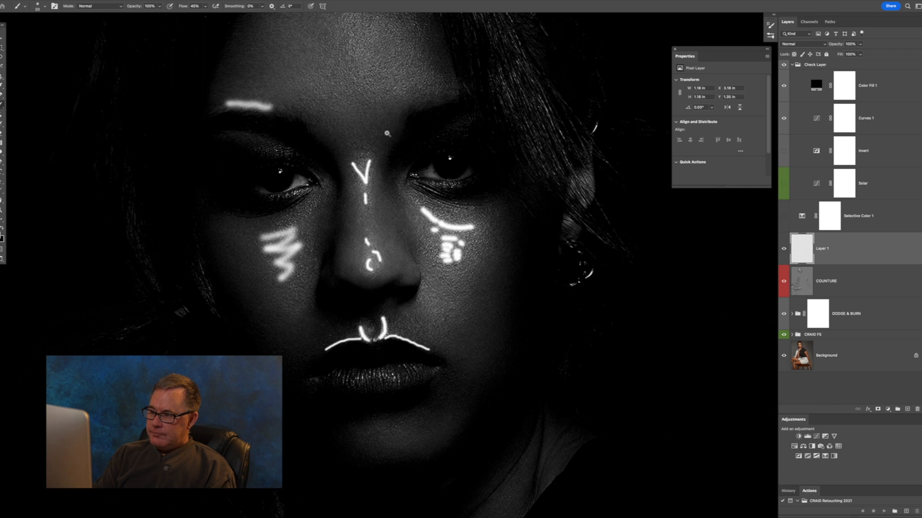
# - Paint broad white highlights on the centre of the forehead and a small one on the chin
pyautogui.scroll(-4, 380, 145)
pyautogui.moveTo(368, 81)
pyautogui.mouseDown()
pyautogui.moveTo(372, 114)
pyautogui.moveTo(388, 92)
pyautogui.moveTo(396, 111)
pyautogui.moveTo(375, 88)
pyautogui.moveTo(350, 110)
pyautogui.moveTo(354, 79)
pyautogui.moveTo(347, 101)
pyautogui.moveTo(373, 120)
pyautogui.mouseUp()
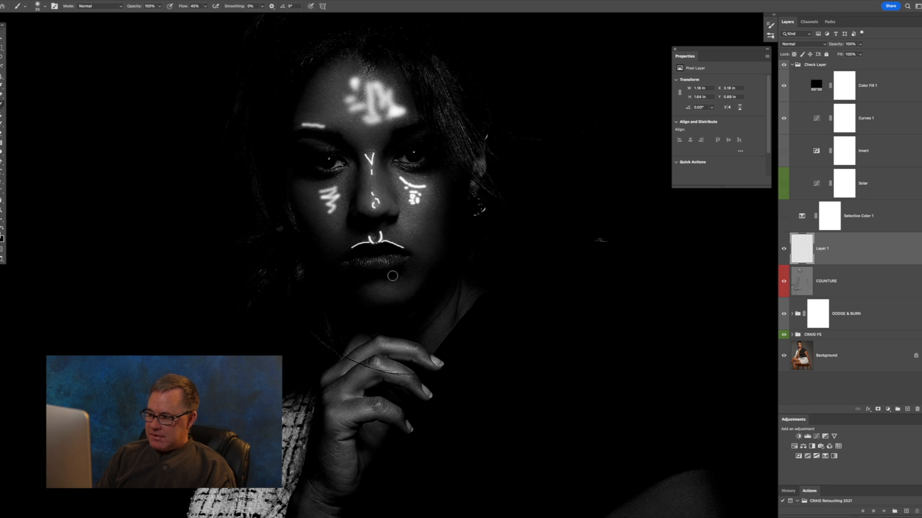
pyautogui.moveTo(378, 287); pyautogui.dragTo(398, 291)
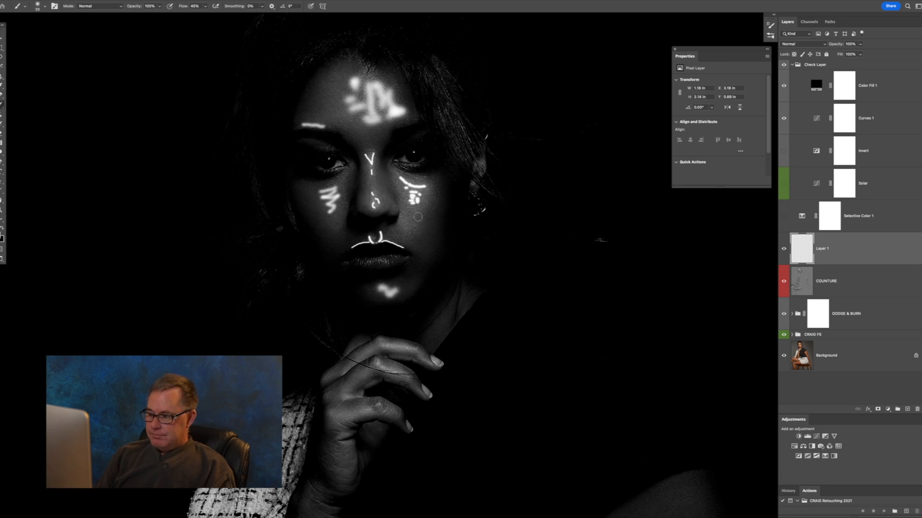
# - Paint white highlights on the raised hand and its forearm, plus a short stroke near the other arm's elbow
pyautogui.keyDown('alt'); pyautogui.click(420, 326); pyautogui.keyUp('alt')
pyautogui.moveTo(413, 390); pyautogui.dragTo(337, 149)
pyautogui.moveTo(294, 191)
pyautogui.mouseDown()
pyautogui.moveTo(293, 209)
pyautogui.moveTo(289, 196)
pyautogui.mouseUp()
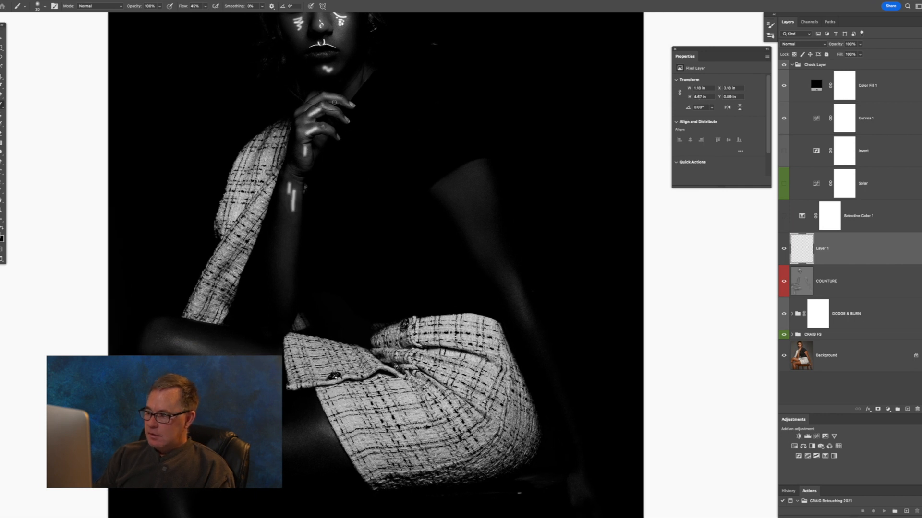
pyautogui.moveTo(331, 95); pyautogui.dragTo(343, 98)
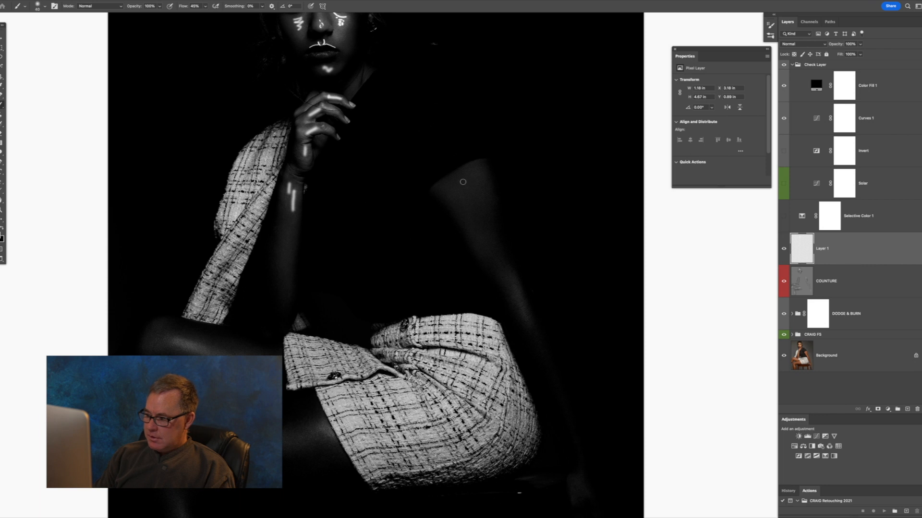
pyautogui.moveTo(516, 287); pyautogui.dragTo(523, 316)
# - Set the brush flow to 14%, enlarge the brush, and paint soft highlights down the lowered arm and on both legs
pyautogui.click(206, 6)
pyautogui.moveTo(205, 16); pyautogui.dragTo(194, 16)
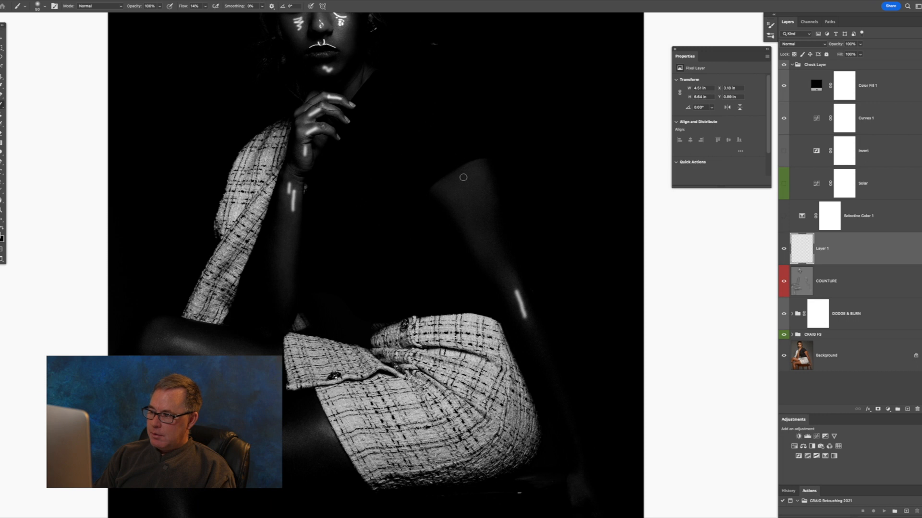
pyautogui.press(']')
pyautogui.press(']')
pyautogui.press(']')
pyautogui.press(']')
pyautogui.press(']')
pyautogui.press(']')
pyautogui.press(']')
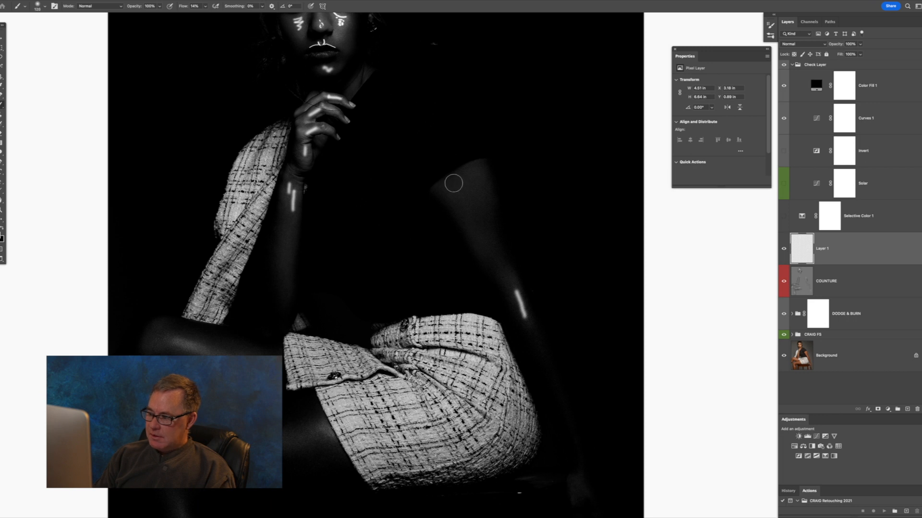
pyautogui.moveTo(475, 175)
pyautogui.mouseDown()
pyautogui.moveTo(475, 214)
pyautogui.moveTo(498, 264)
pyautogui.mouseUp()
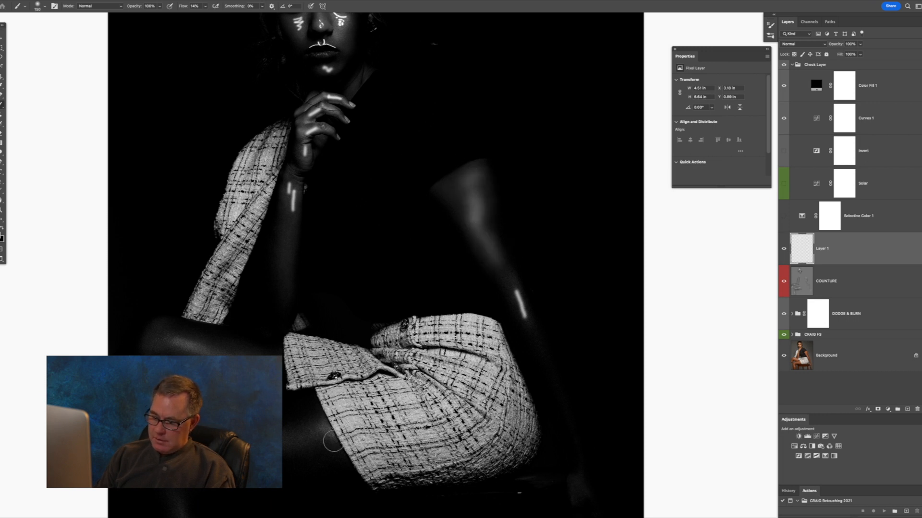
pyautogui.moveTo(317, 431)
pyautogui.mouseDown()
pyautogui.moveTo(264, 445)
pyautogui.moveTo(308, 434)
pyautogui.mouseUp()
pyautogui.moveTo(190, 347)
pyautogui.mouseDown()
pyautogui.moveTo(266, 372)
pyautogui.moveTo(250, 365)
pyautogui.mouseUp()
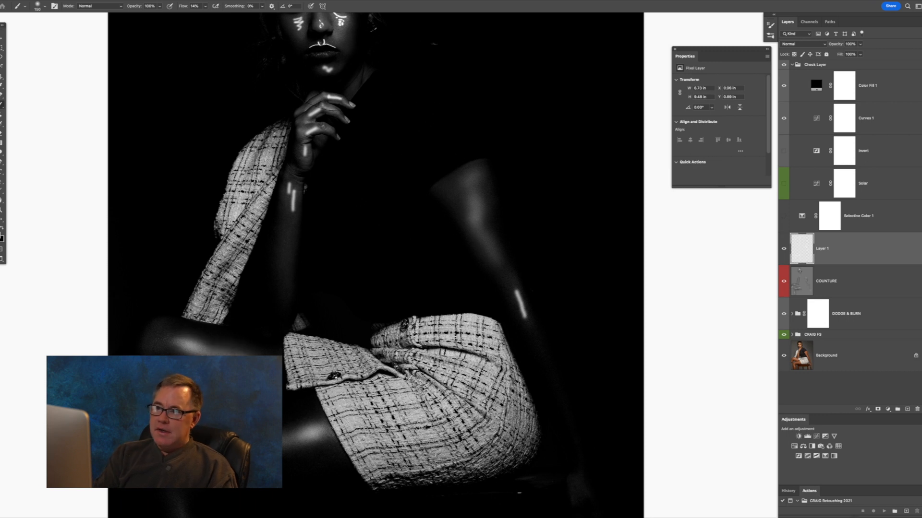
# - Apply a Gaussian Blur with a 36-pixel radius to the painted highlights on Layer 1
pyautogui.click(161, 2)
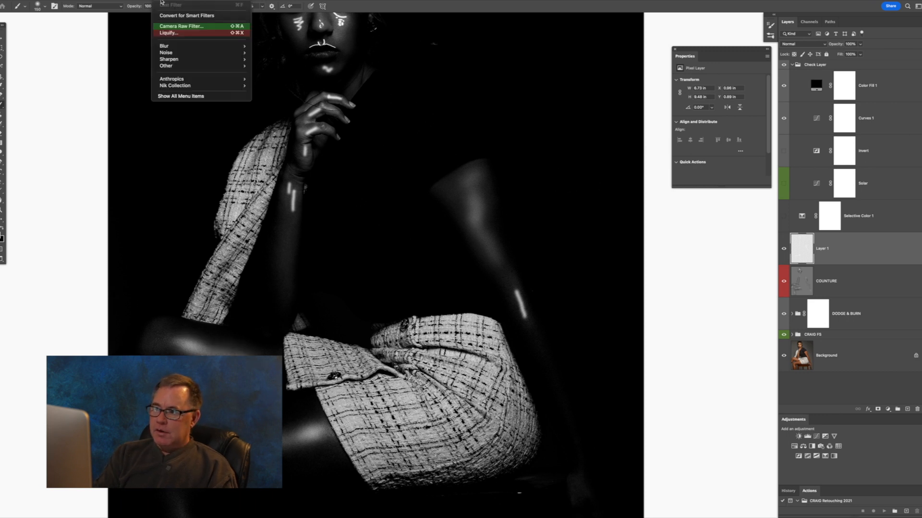
pyautogui.moveTo(211, 46)
pyautogui.click(269, 45)
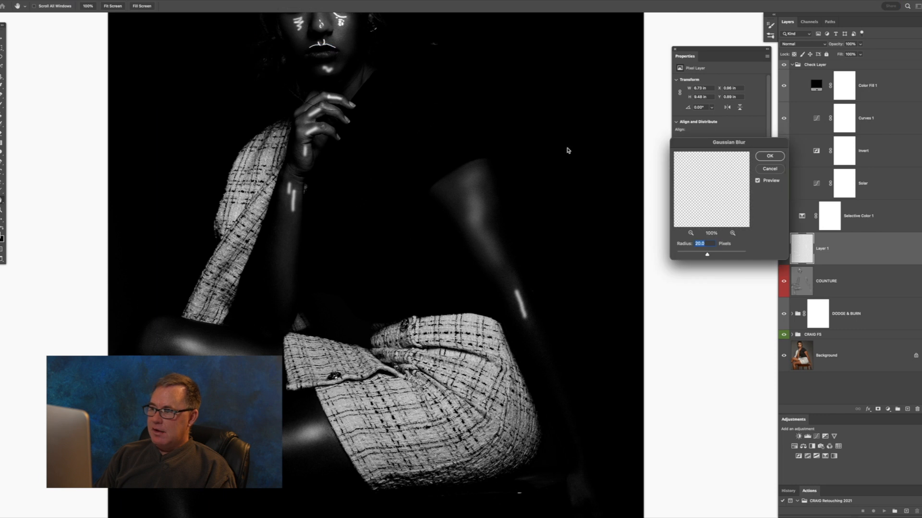
pyautogui.scroll(5, 341, 93)
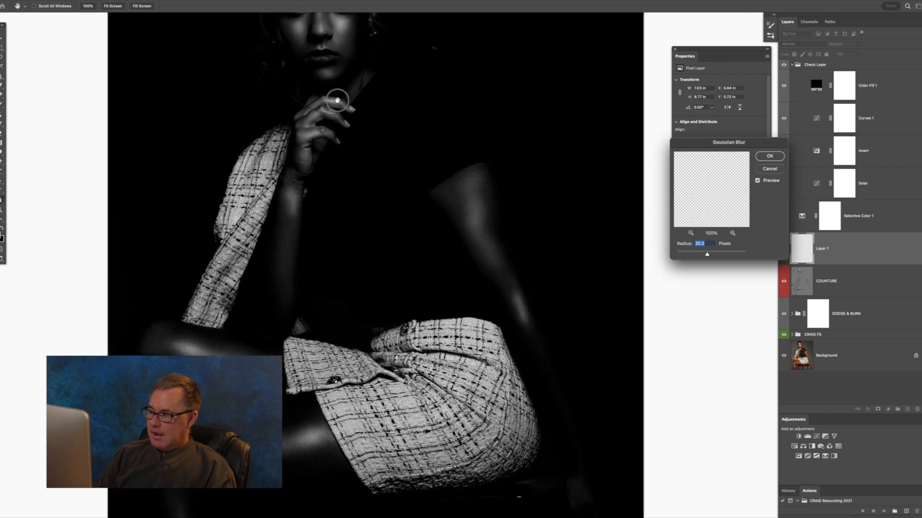
pyautogui.moveTo(707, 254); pyautogui.dragTo(711, 254)
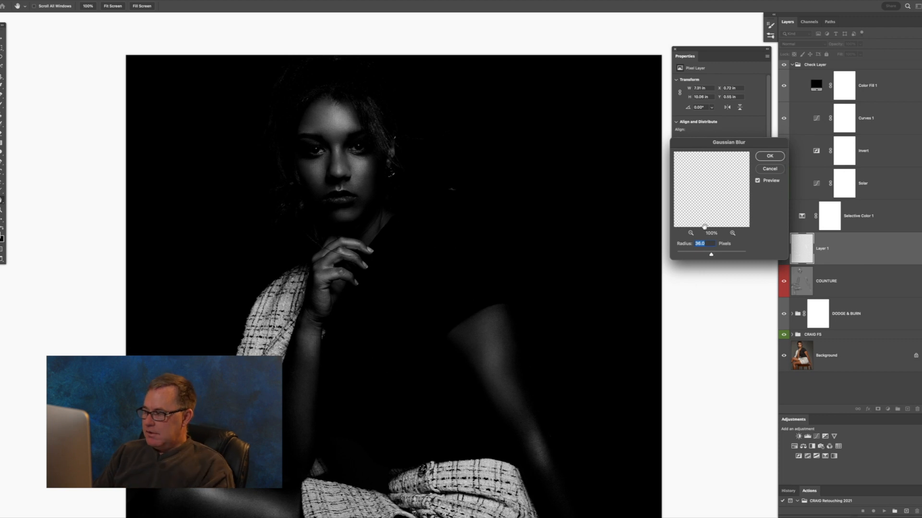
pyautogui.click(764, 157)
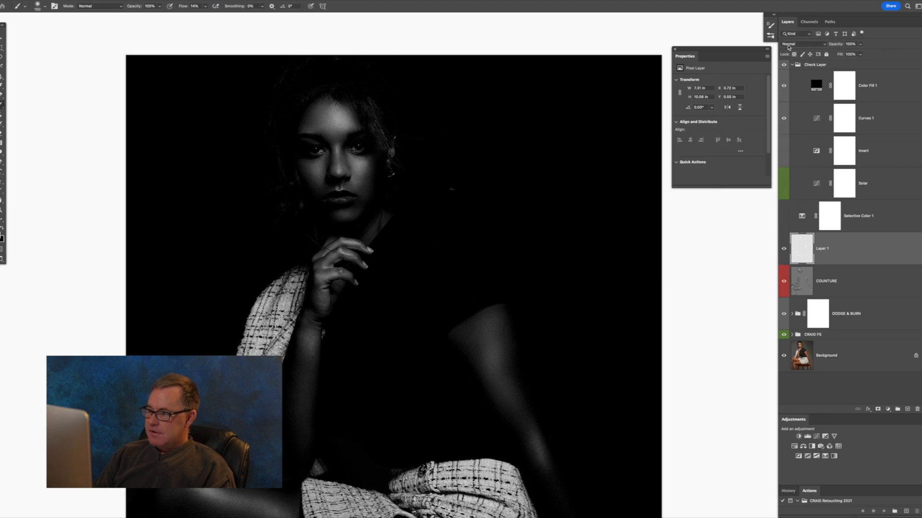
# - Reduce Layer 1's opacity to 23% with the Check Layer group hidden, and delete the layer
pyautogui.click(783, 66)
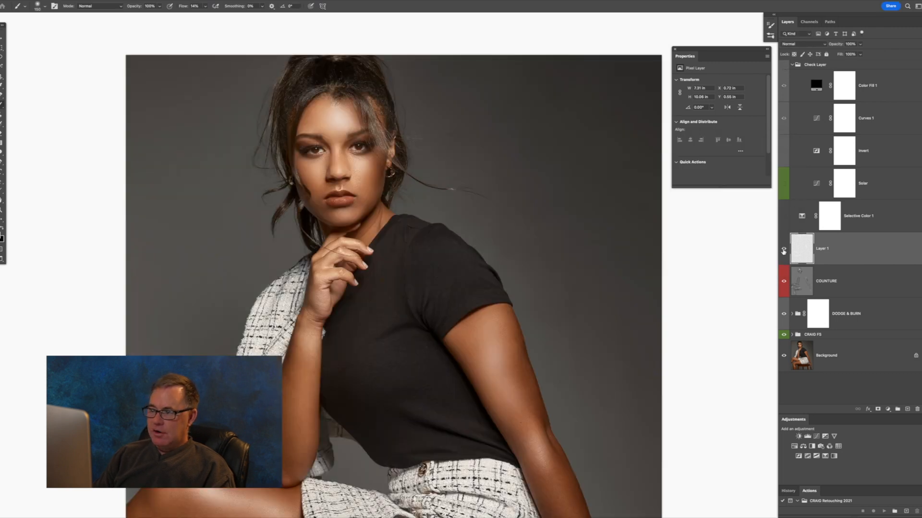
pyautogui.click(783, 251)
pyautogui.click(783, 251)
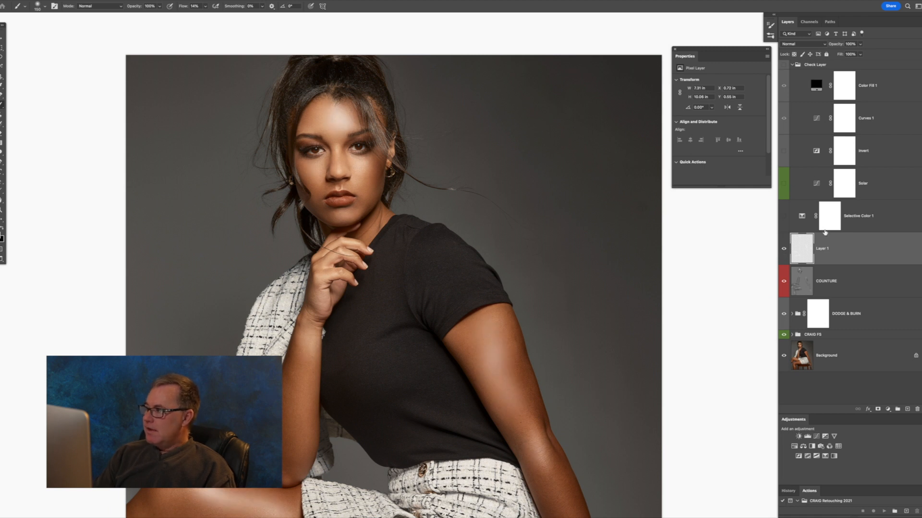
pyautogui.moveTo(858, 44); pyautogui.dragTo(834, 54)
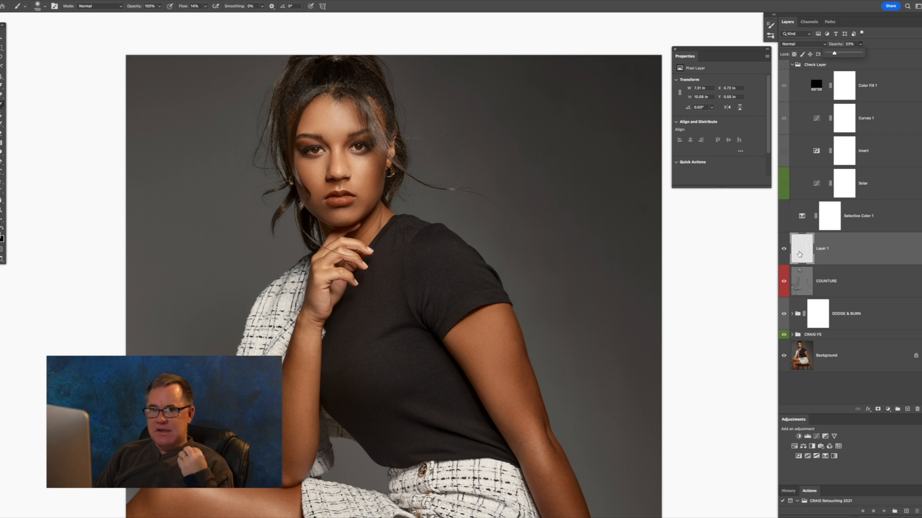
pyautogui.moveTo(798, 248); pyautogui.dragTo(917, 409)
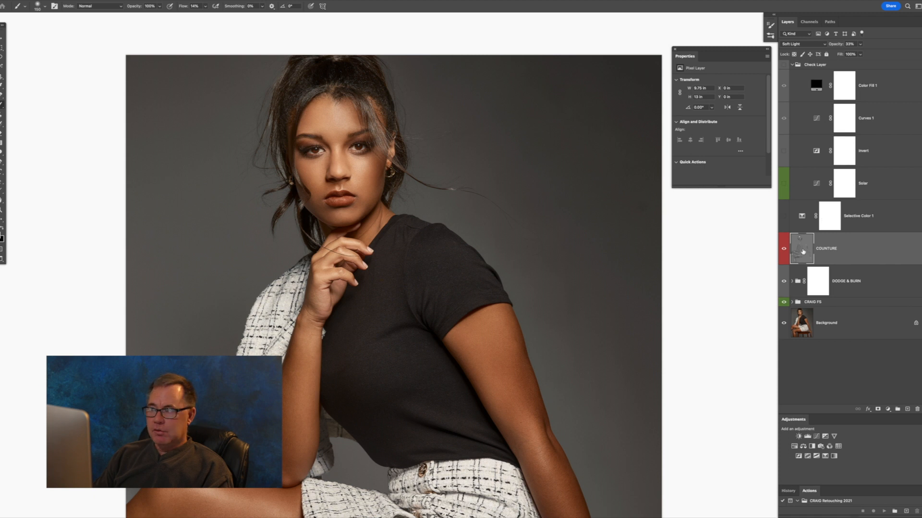
# - Show the Check Layer group and bend its Curves 1 adjustment upward to brighten the black-and-white check view
pyautogui.click(784, 65)
pyautogui.click(812, 121)
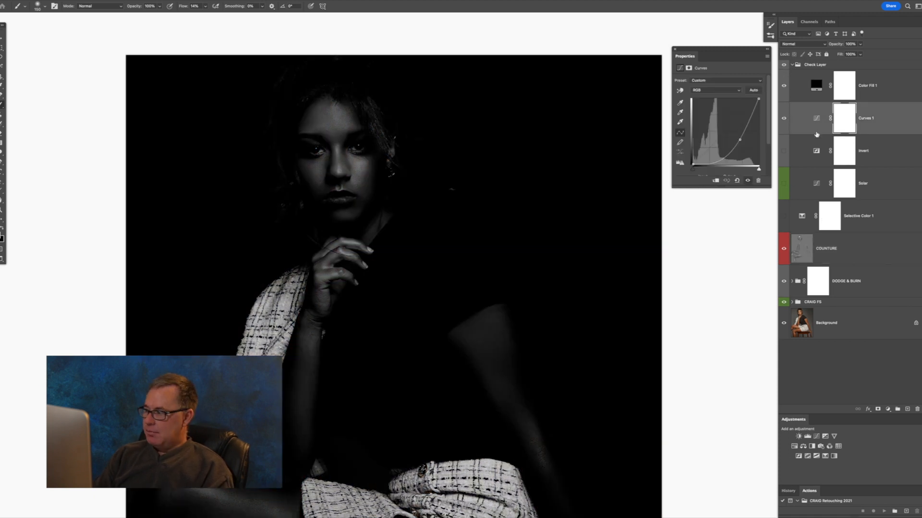
pyautogui.moveTo(736, 137); pyautogui.dragTo(719, 113)
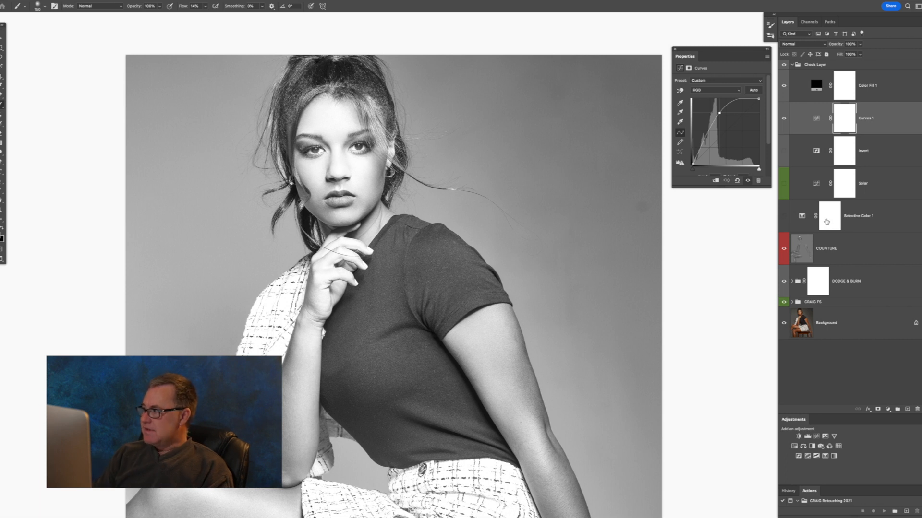
# - Select the COUNTURE layer, hide the Check Layer group, and compare the image with and without COUNTURE
pyautogui.click(825, 249)
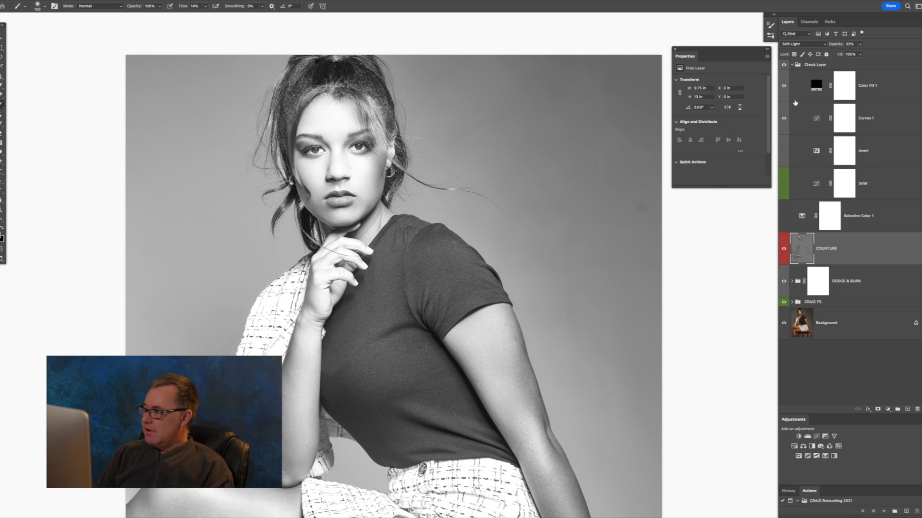
pyautogui.click(784, 65)
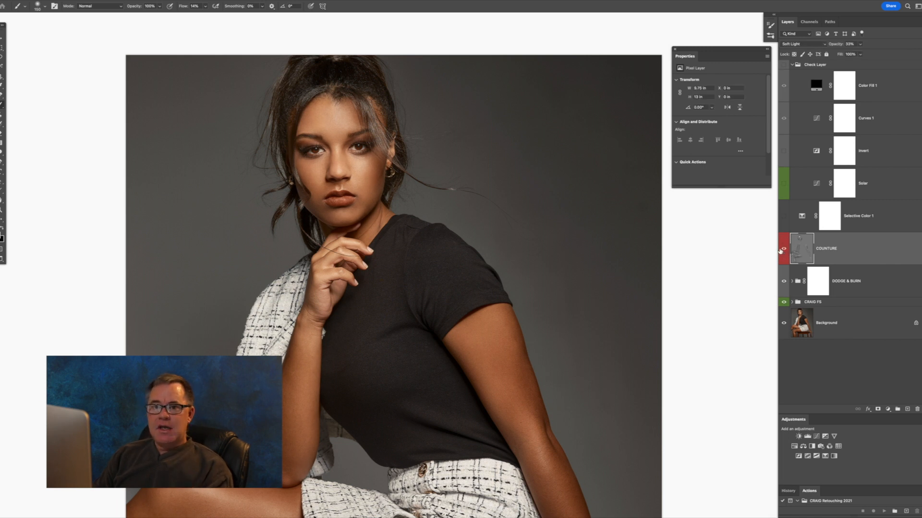
pyautogui.click(783, 249)
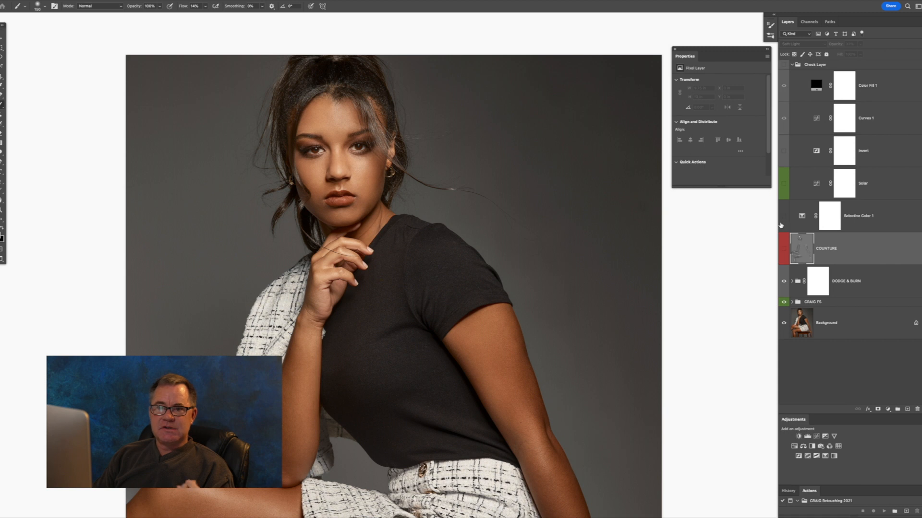
pyautogui.click(784, 249)
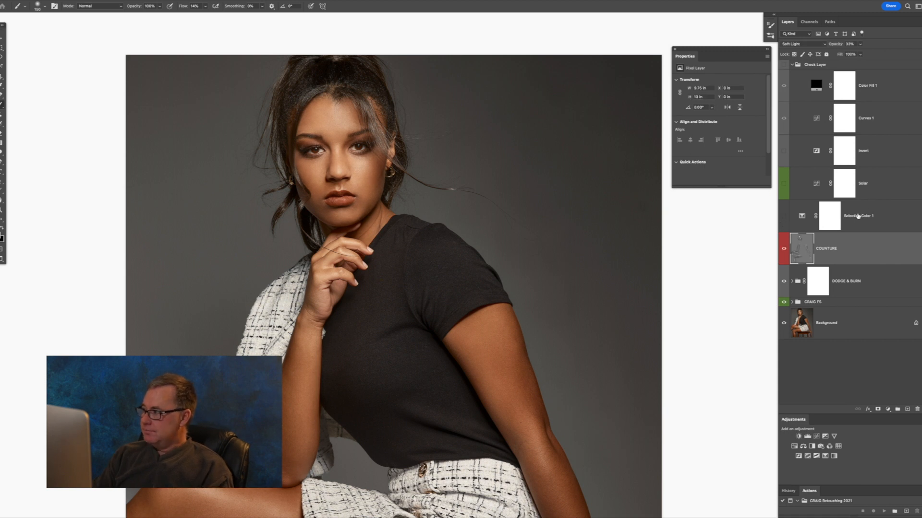
# - Collapse the Check Layer group and make the Selective Color 1 adjustment layer visible
pyautogui.click(792, 64)
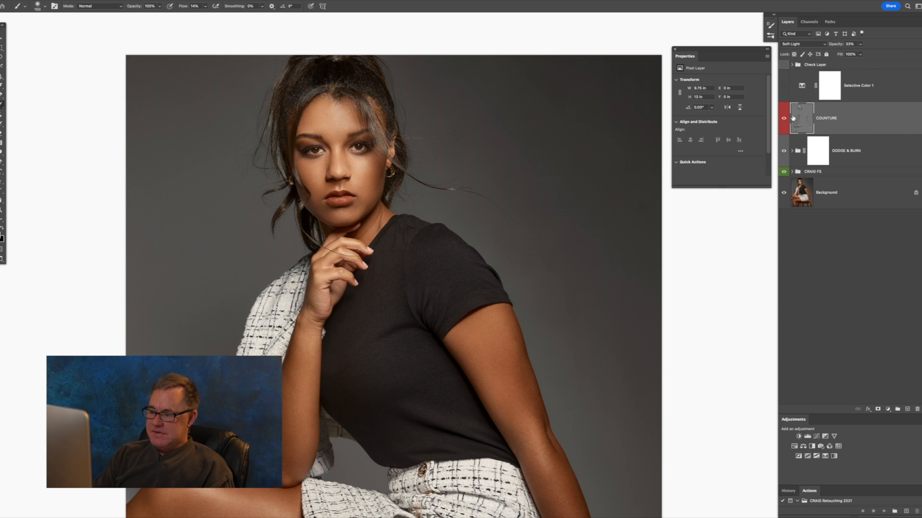
pyautogui.moveTo(427, 259); pyautogui.dragTo(459, 154)
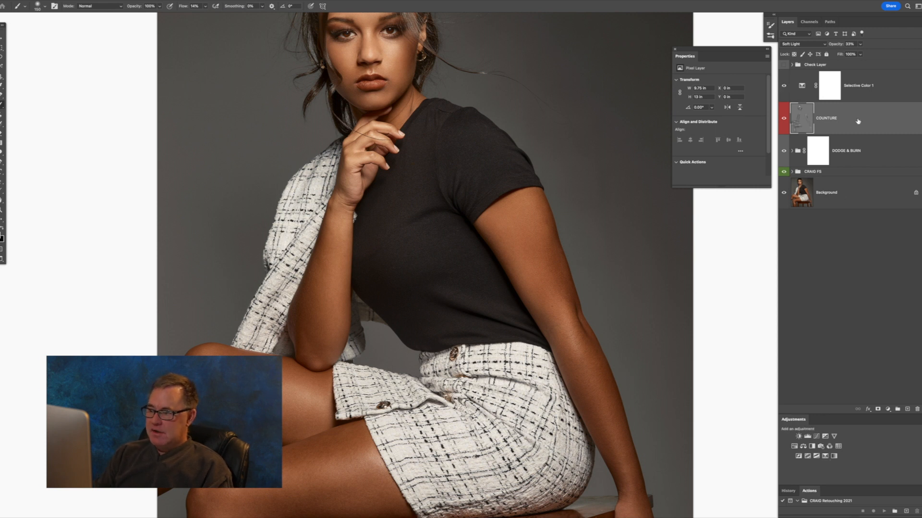
pyautogui.moveTo(474, 201); pyautogui.dragTo(434, 255)
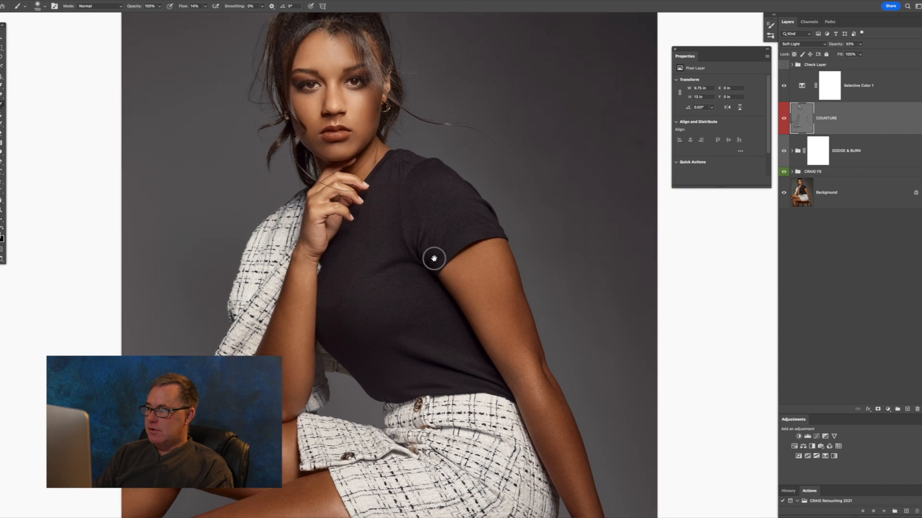
# - Examine the Selective Color 1 settings for the Blacks, Neutrals, Reds and Yellows
pyautogui.click(802, 86)
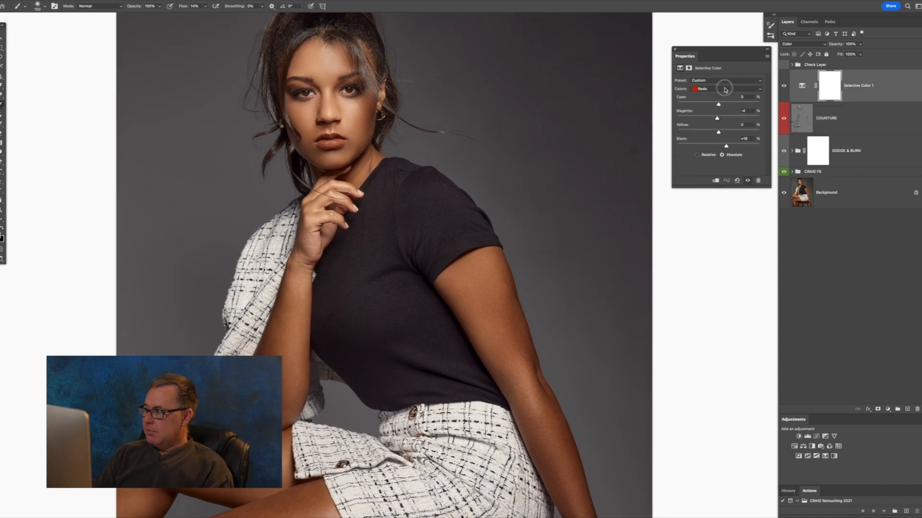
pyautogui.click(725, 89)
pyautogui.click(737, 137)
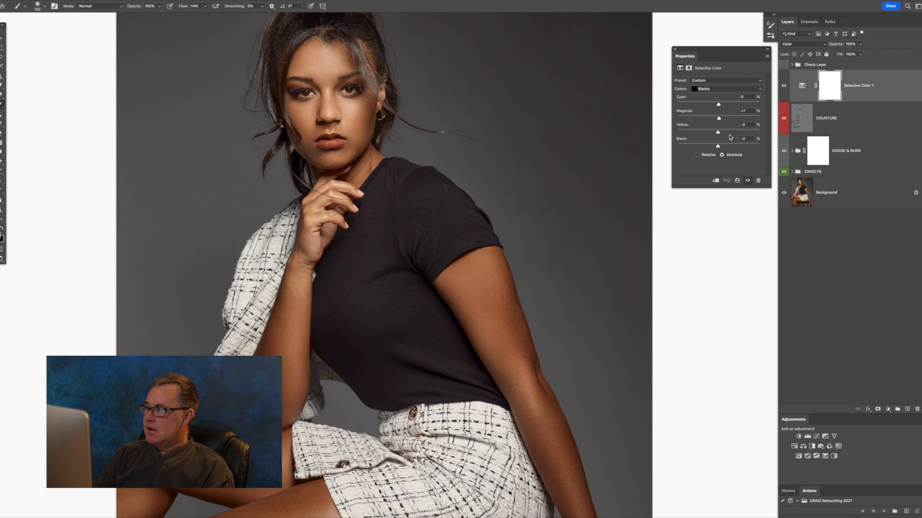
pyautogui.click(714, 87)
pyautogui.click(706, 81)
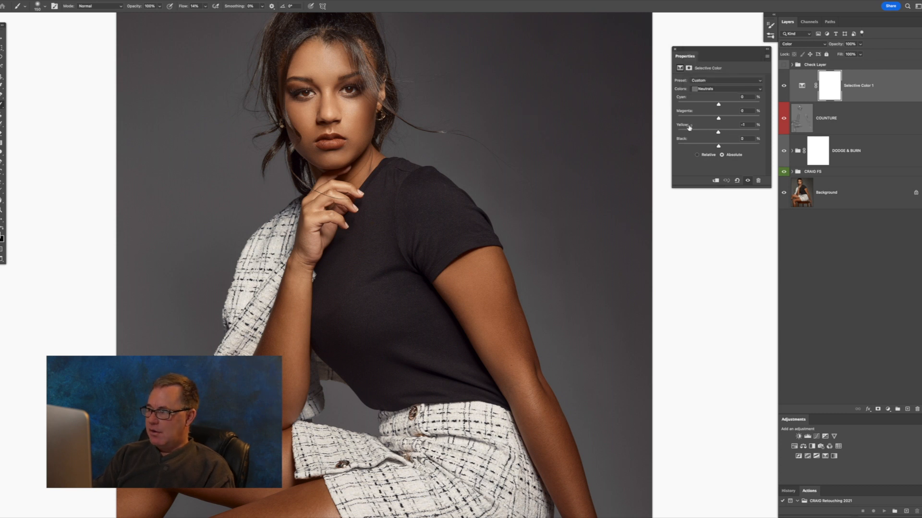
pyautogui.click(716, 89)
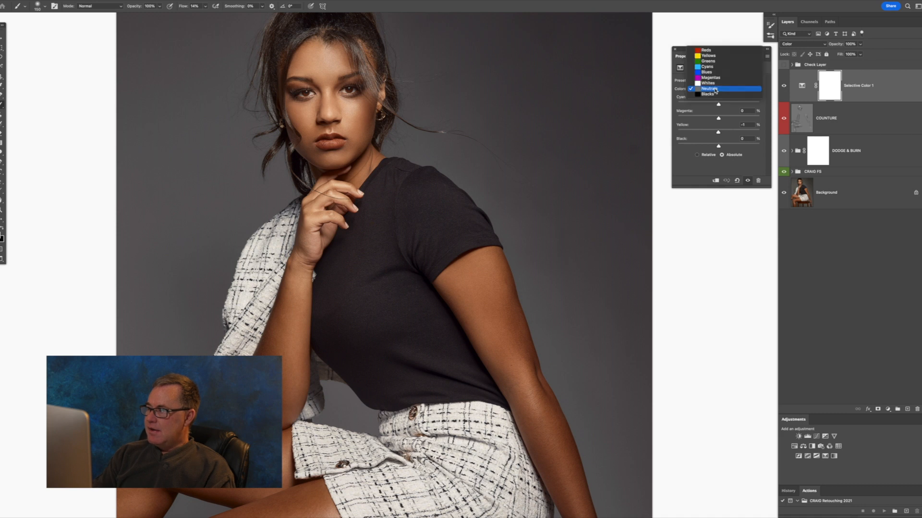
pyautogui.click(717, 50)
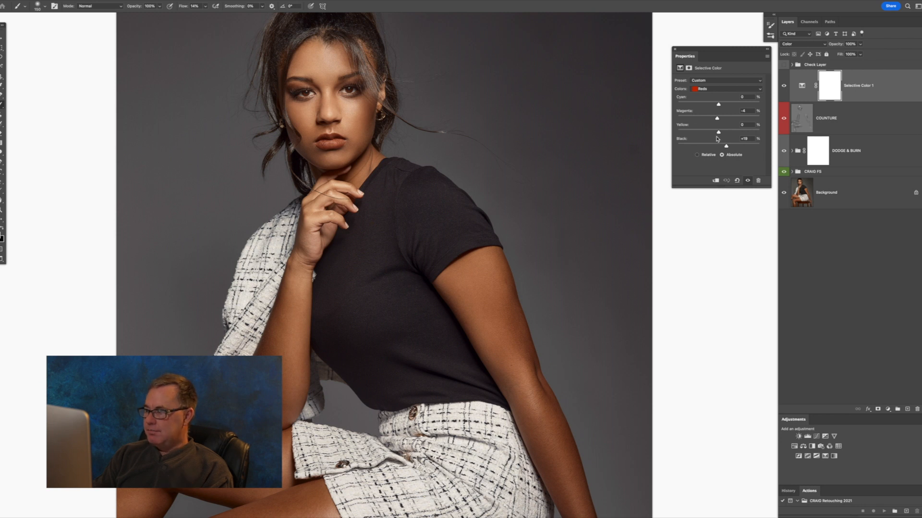
pyautogui.click(718, 89)
pyautogui.click(741, 93)
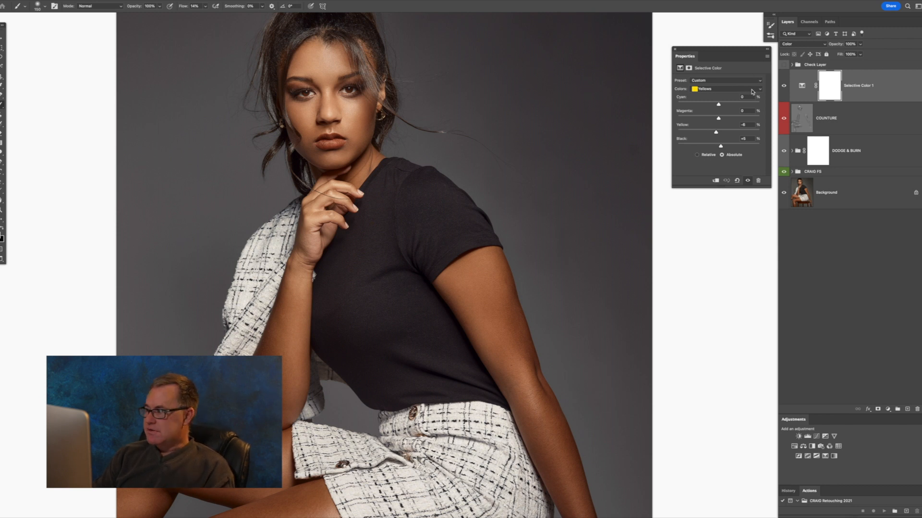
# - Close the adjustment's properties and compare the image with and without Selective Color 1
pyautogui.click(673, 49)
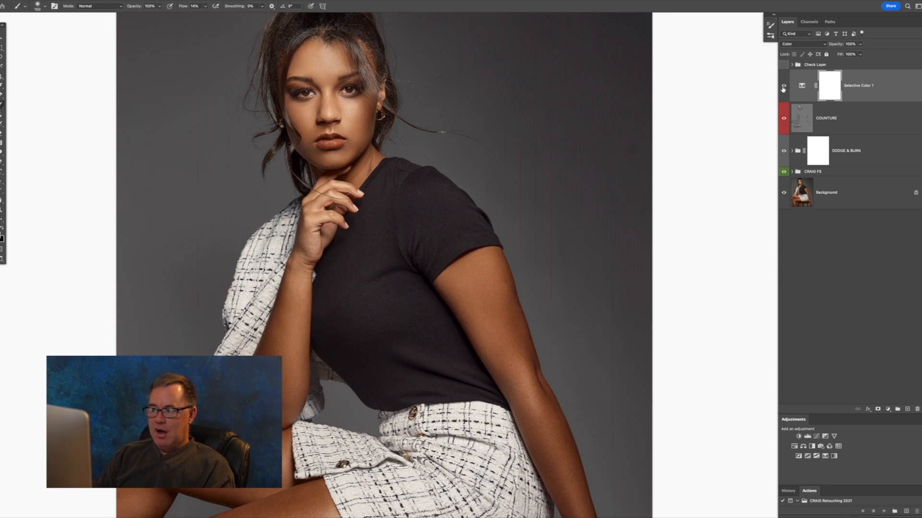
pyautogui.click(784, 87)
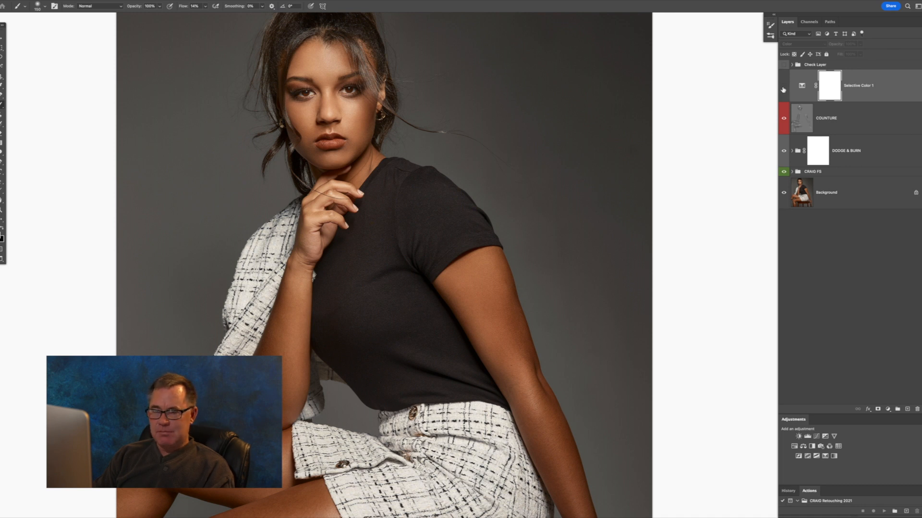
pyautogui.click(784, 87)
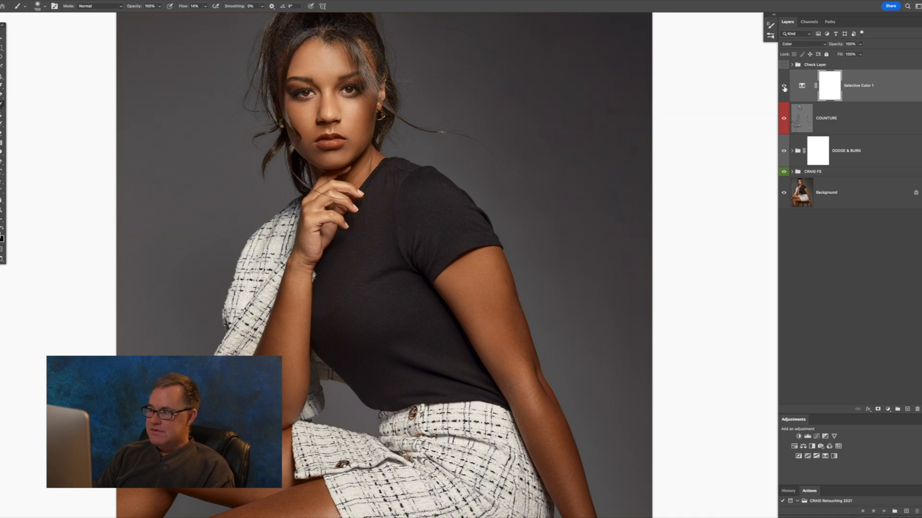
# - Recheck the Selective Color 1 toning, and reduce the document to one Background by merging visible layers and deleting the Check Layer group
pyautogui.click(784, 88)
pyautogui.click(784, 87)
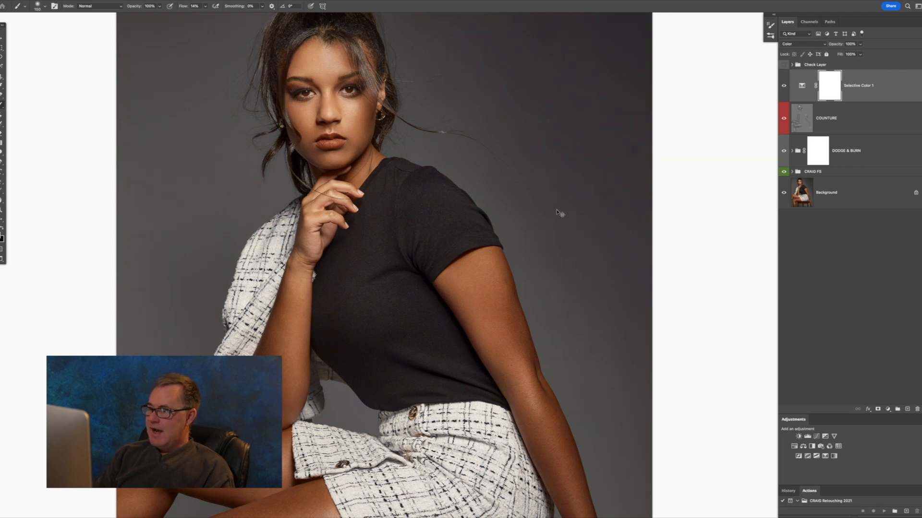
pyautogui.press('shift+super+e')
pyautogui.moveTo(856, 62); pyautogui.dragTo(916, 409)
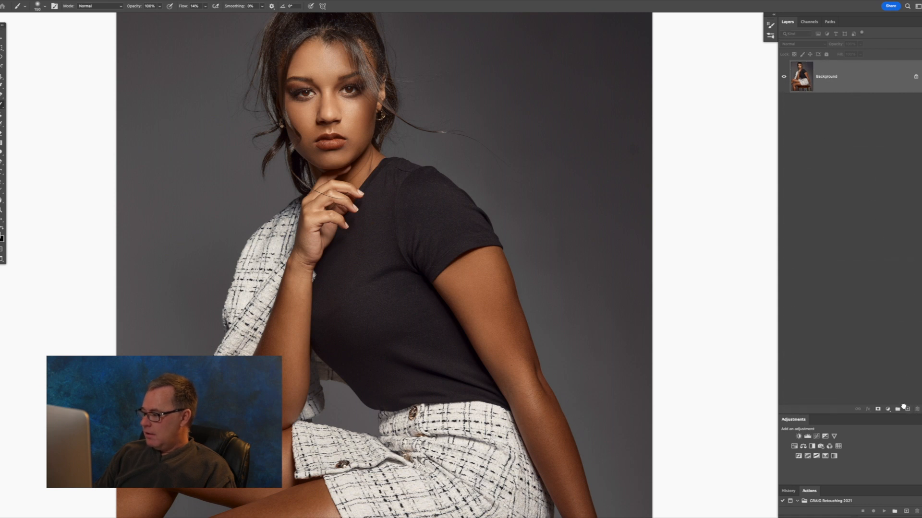
# - Run the recorded Sharpen action on the merged Background to add a SHARPEN layer, and leave no layer selected
pyautogui.moveTo(841, 487); pyautogui.dragTo(837, 428)
pyautogui.click(851, 503)
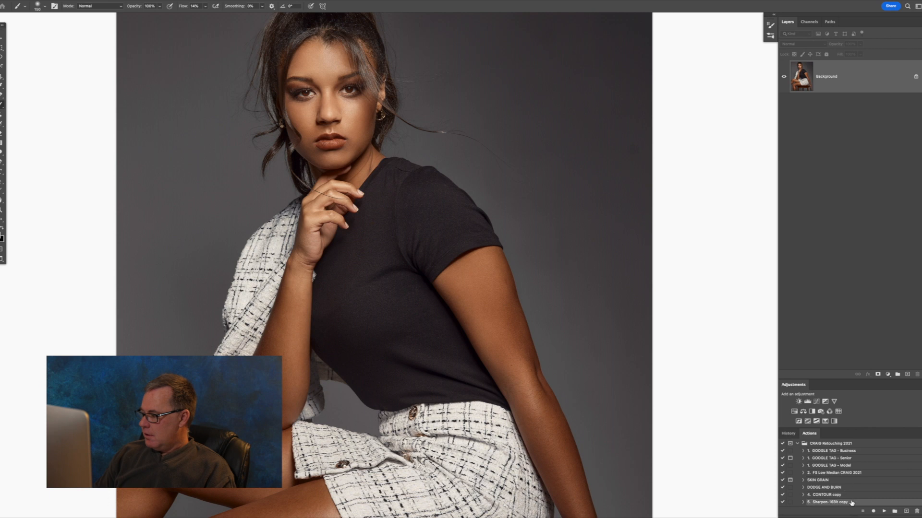
pyautogui.moveTo(838, 432); pyautogui.dragTo(838, 482)
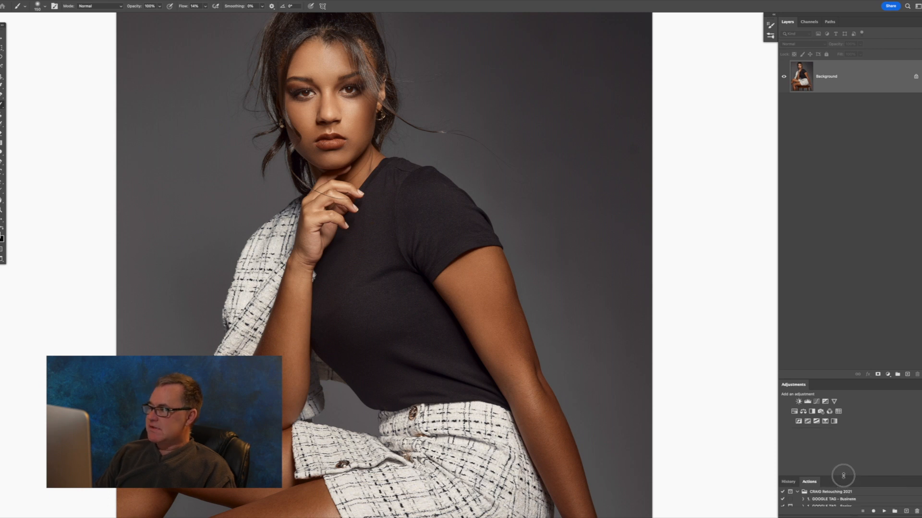
pyautogui.click(884, 511)
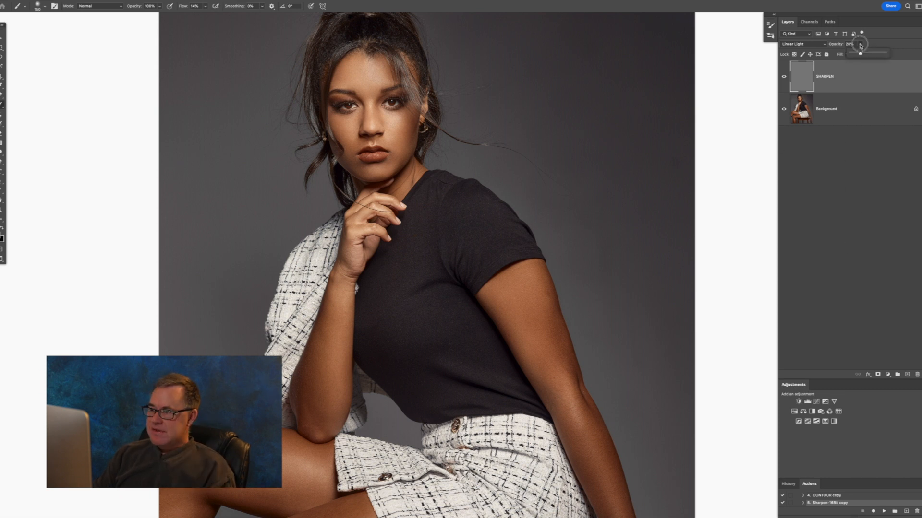
pyautogui.click(853, 140)
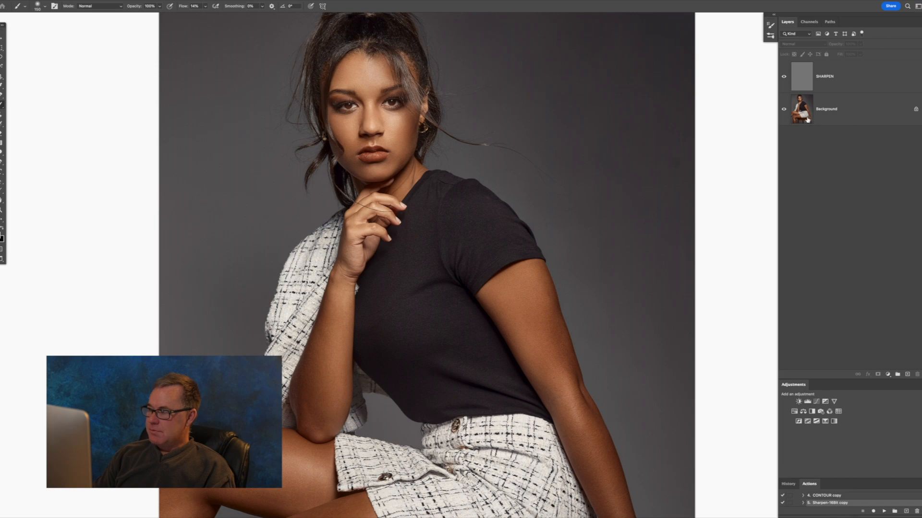